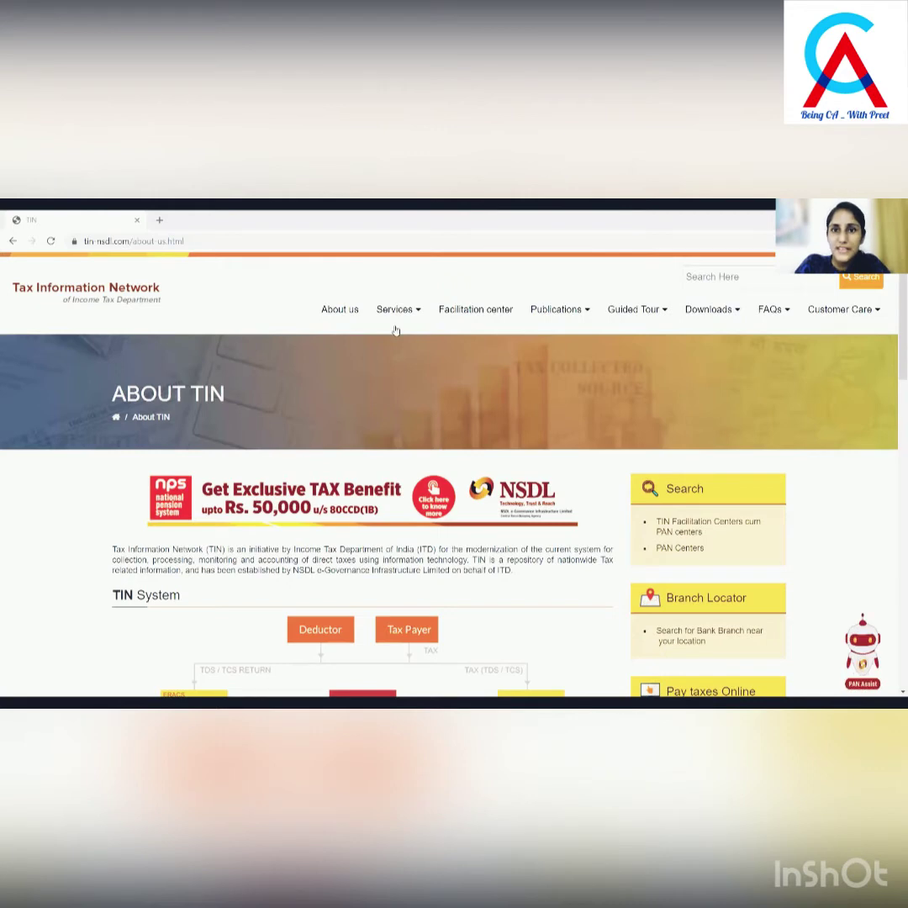
# - Go to the e-TDS/e-TCS page from the site's Services menu
pyautogui.moveTo(416, 341)
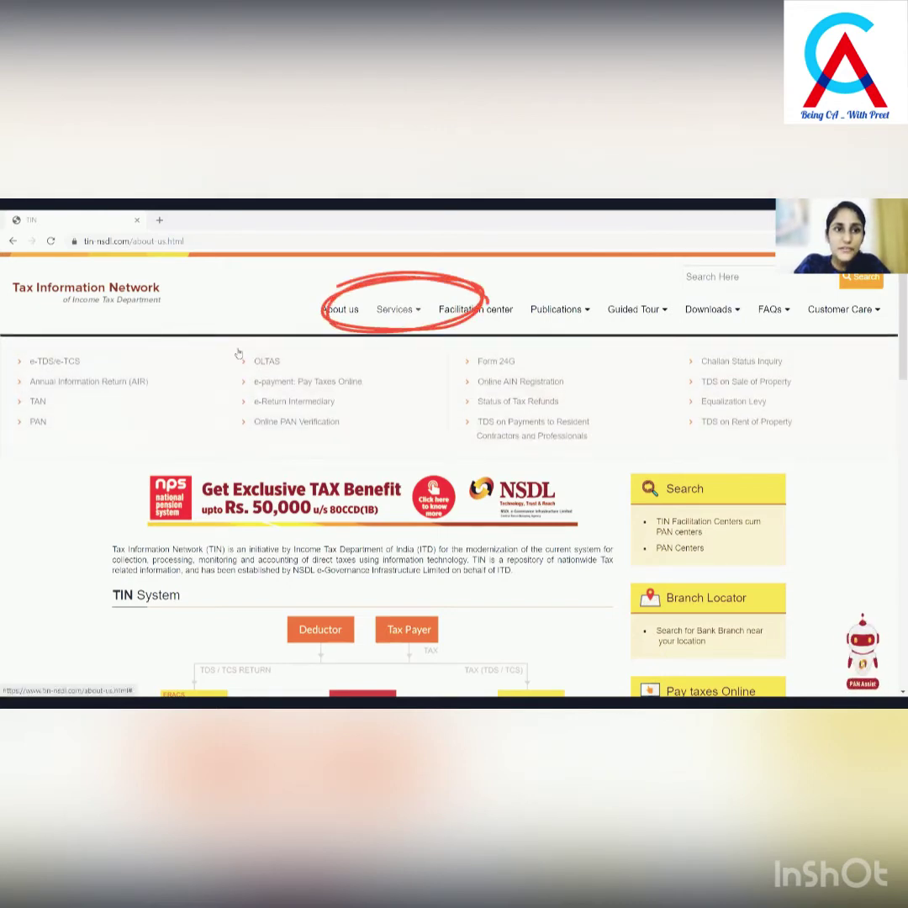
pyautogui.click(64, 369)
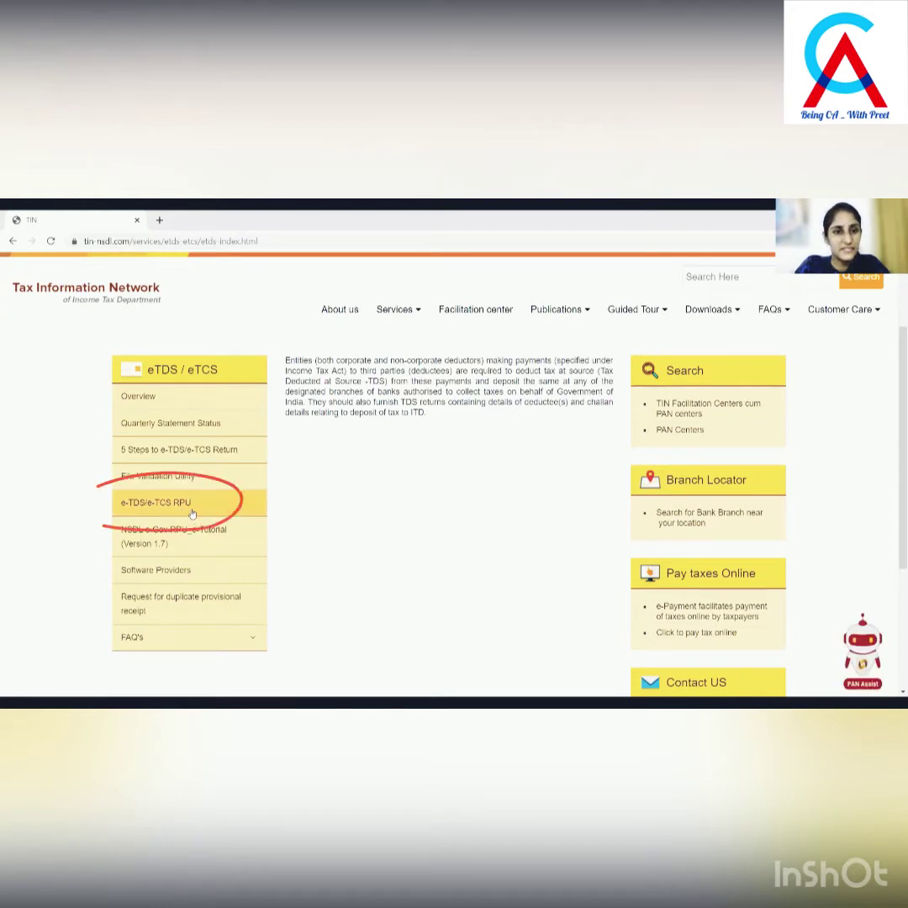
# - Download RPU version 3.6 from the e-TDS/e-TCS RPU page
pyautogui.click(162, 503)
pyautogui.scroll(-3, 420, 525)
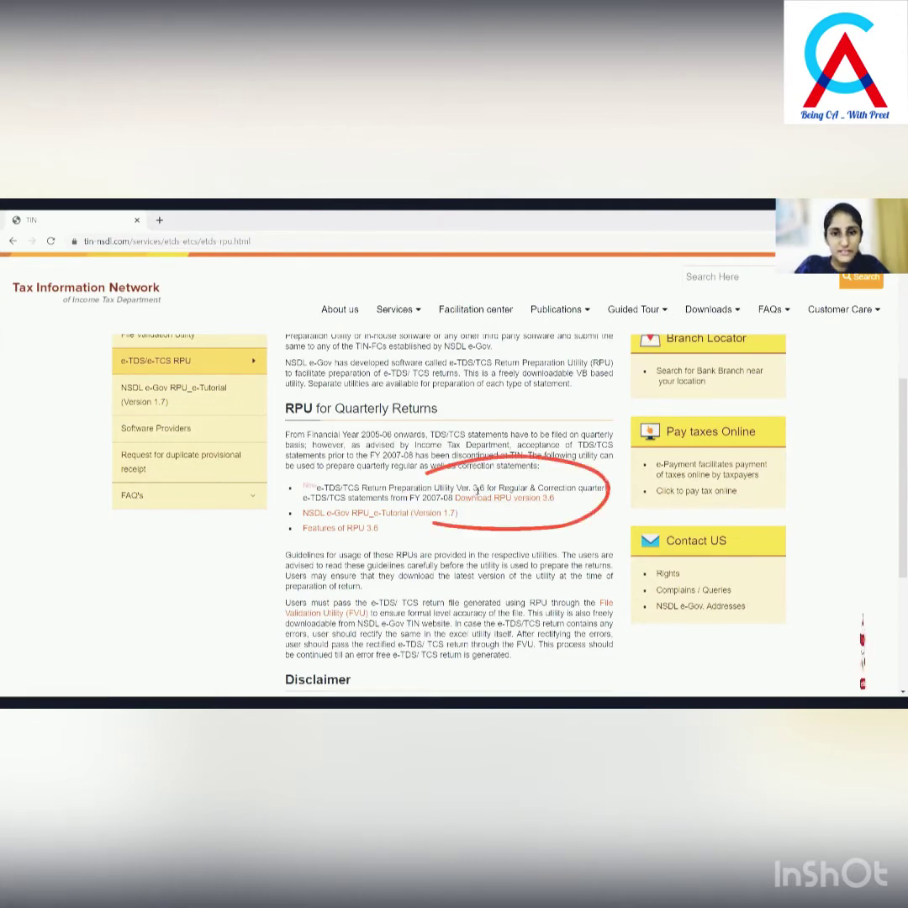
pyautogui.click(493, 501)
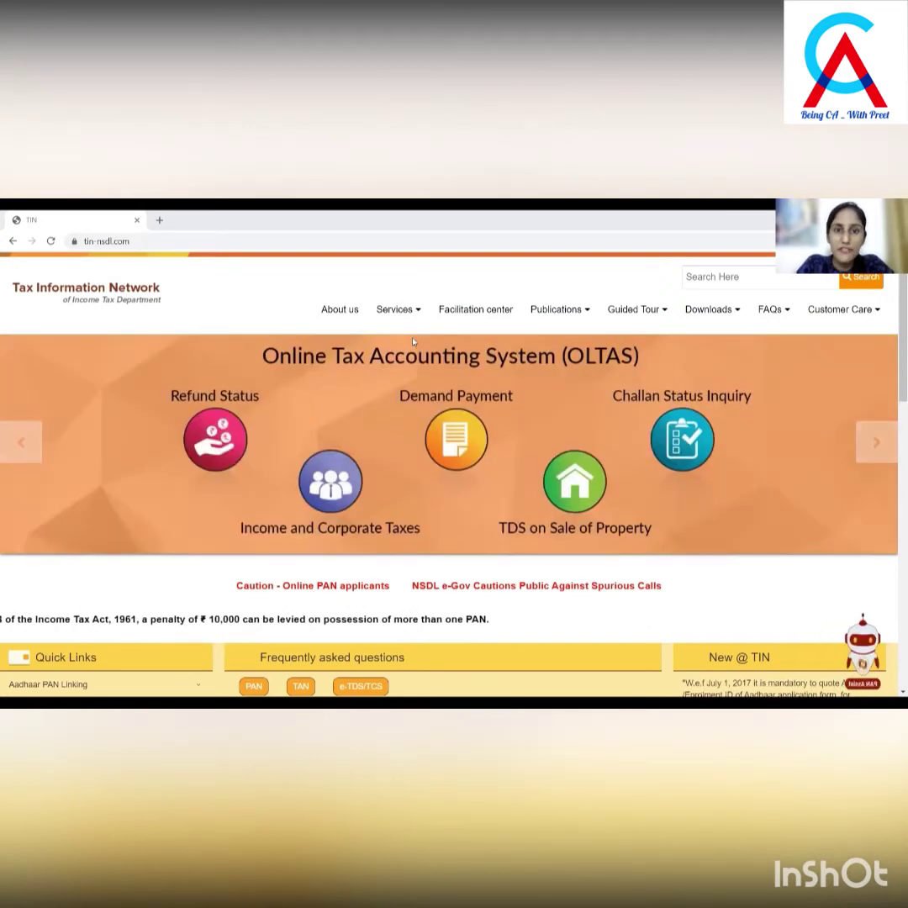
# - Launch the Challan Status Inquiry application from Services > OLTAS
pyautogui.click(410, 316)
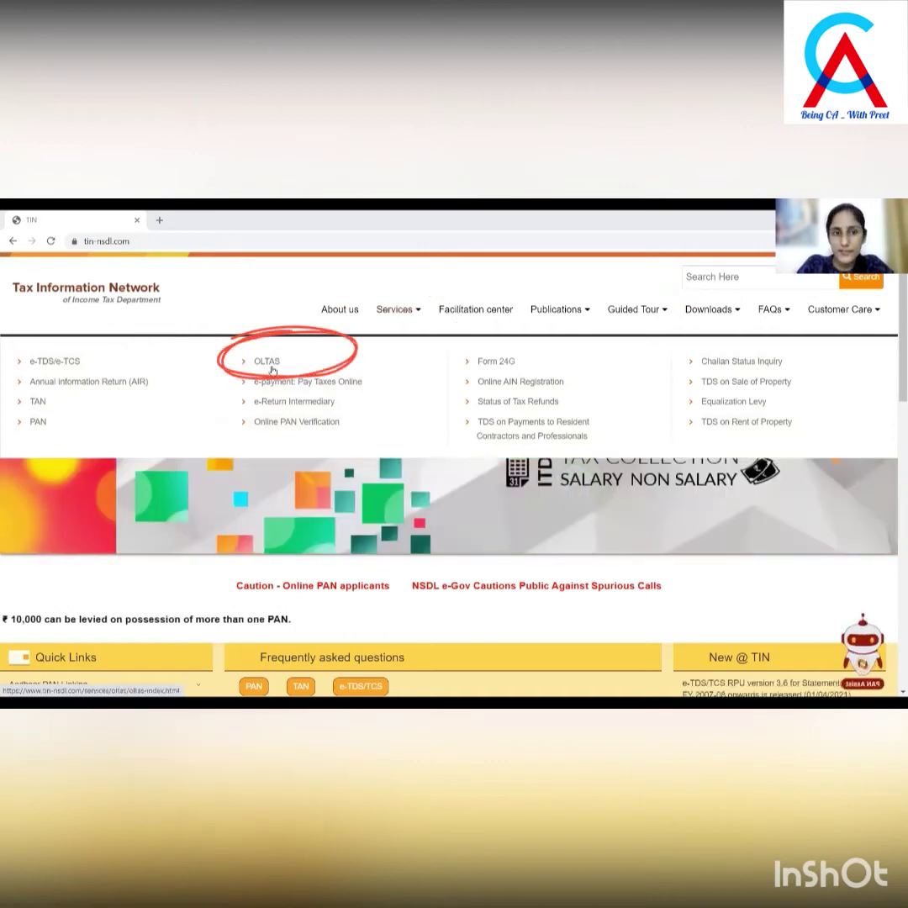
pyautogui.click(269, 364)
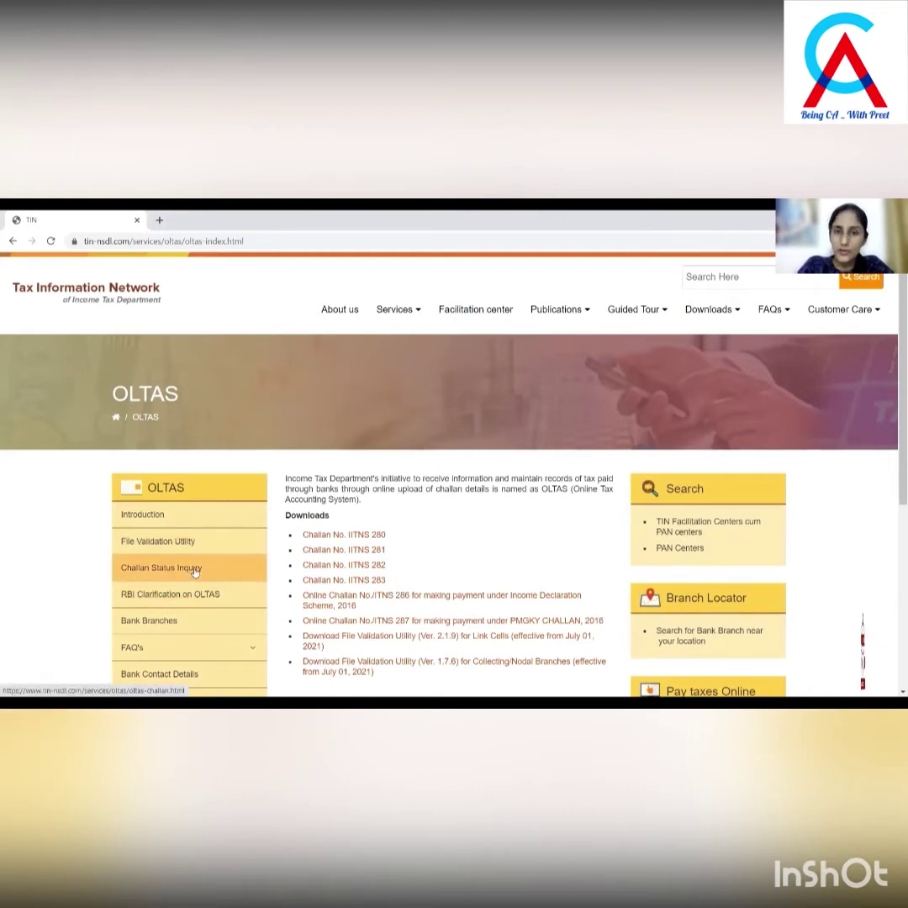
pyautogui.click(195, 571)
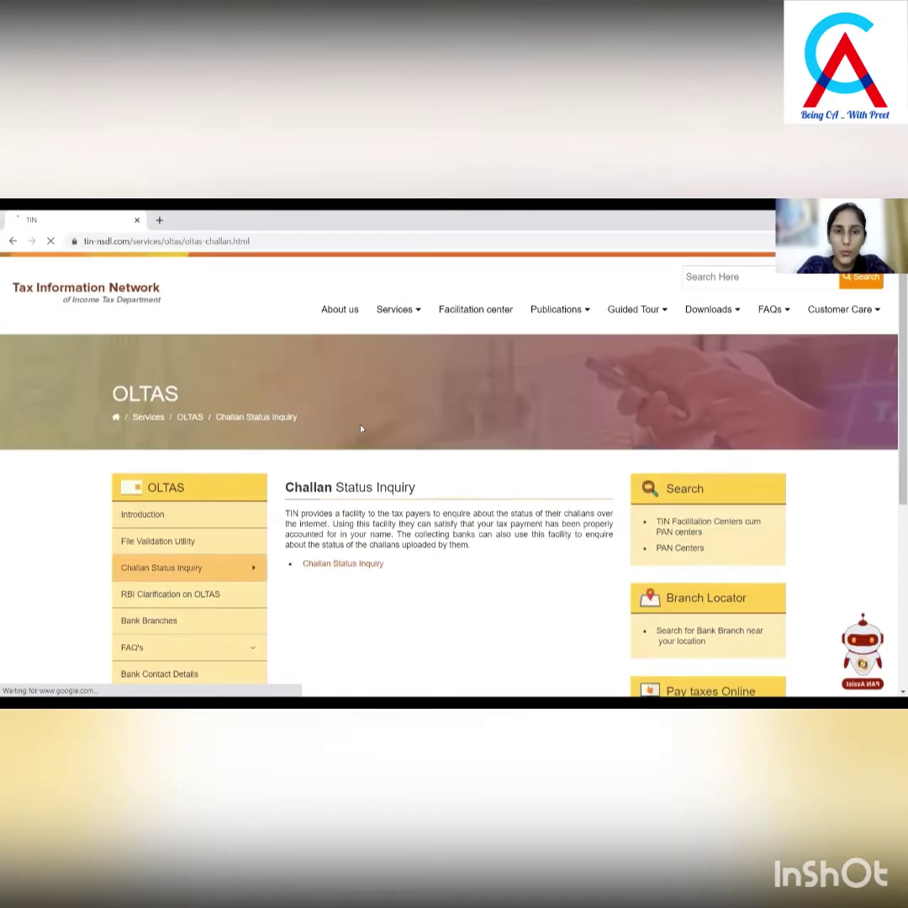
pyautogui.moveTo(395, 537)
pyautogui.mouseDown()
pyautogui.moveTo(294, 582)
pyautogui.moveTo(395, 533)
pyautogui.mouseUp()
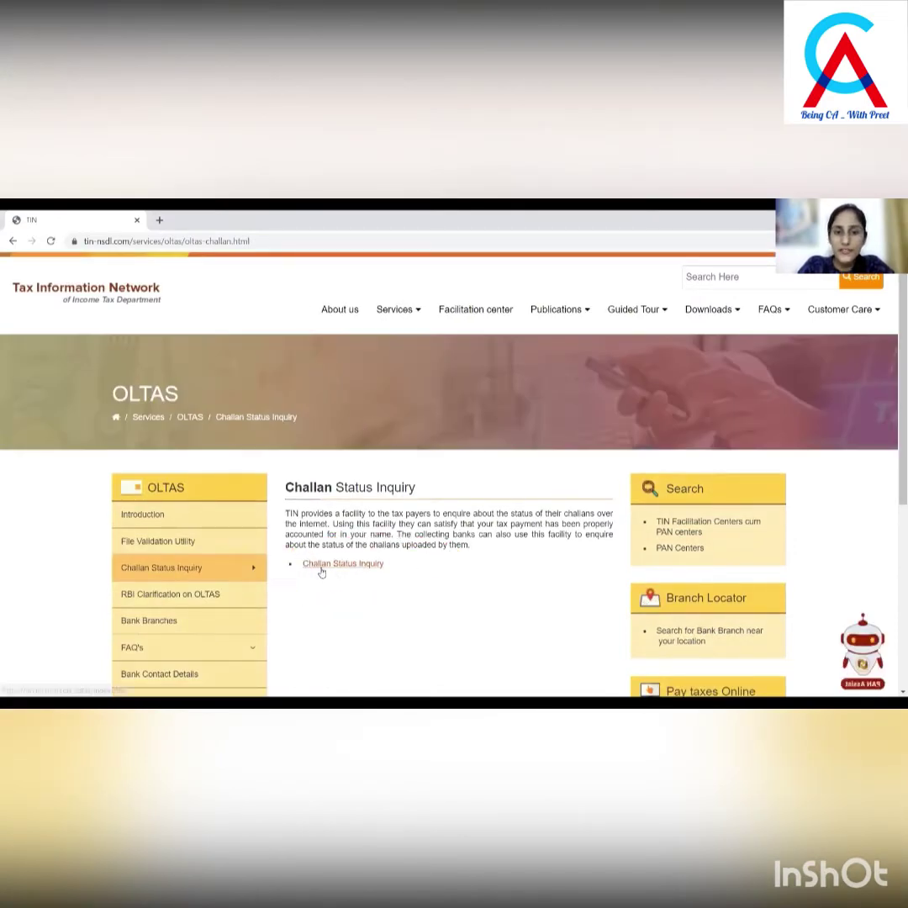
pyautogui.click(365, 571)
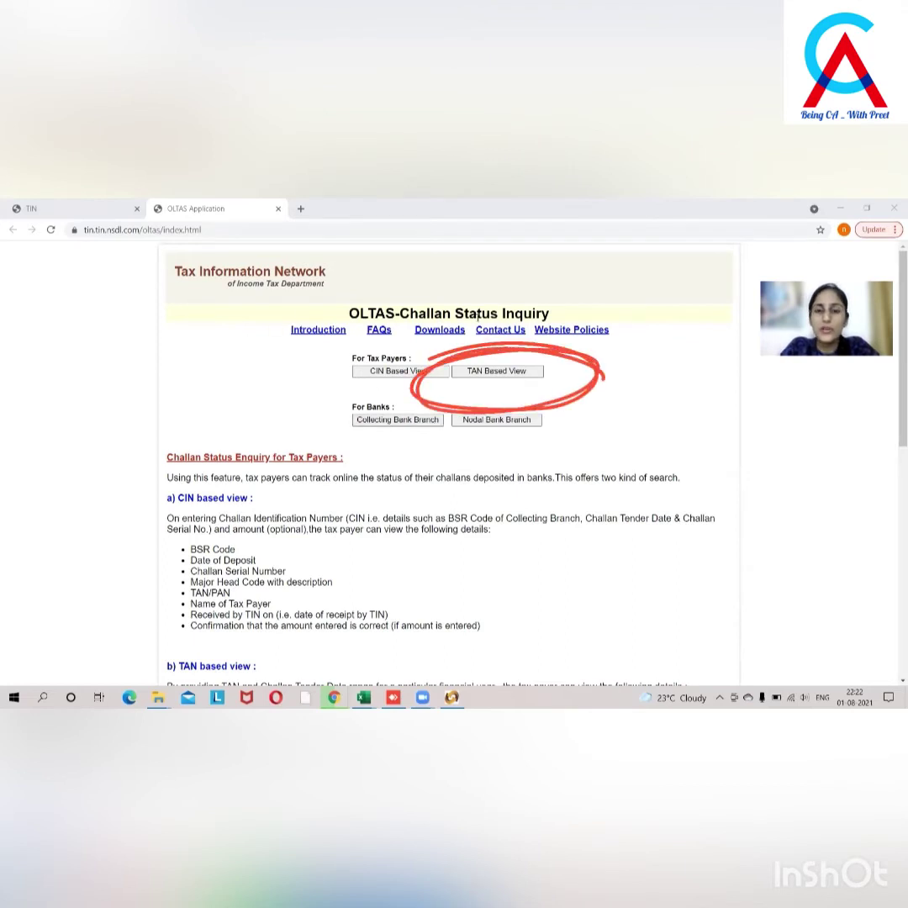
# - Search by the deductor's TAN for challans from 01/MAY/2021 to 20/JUL/2021, entering the captcha
pyautogui.click(479, 371)
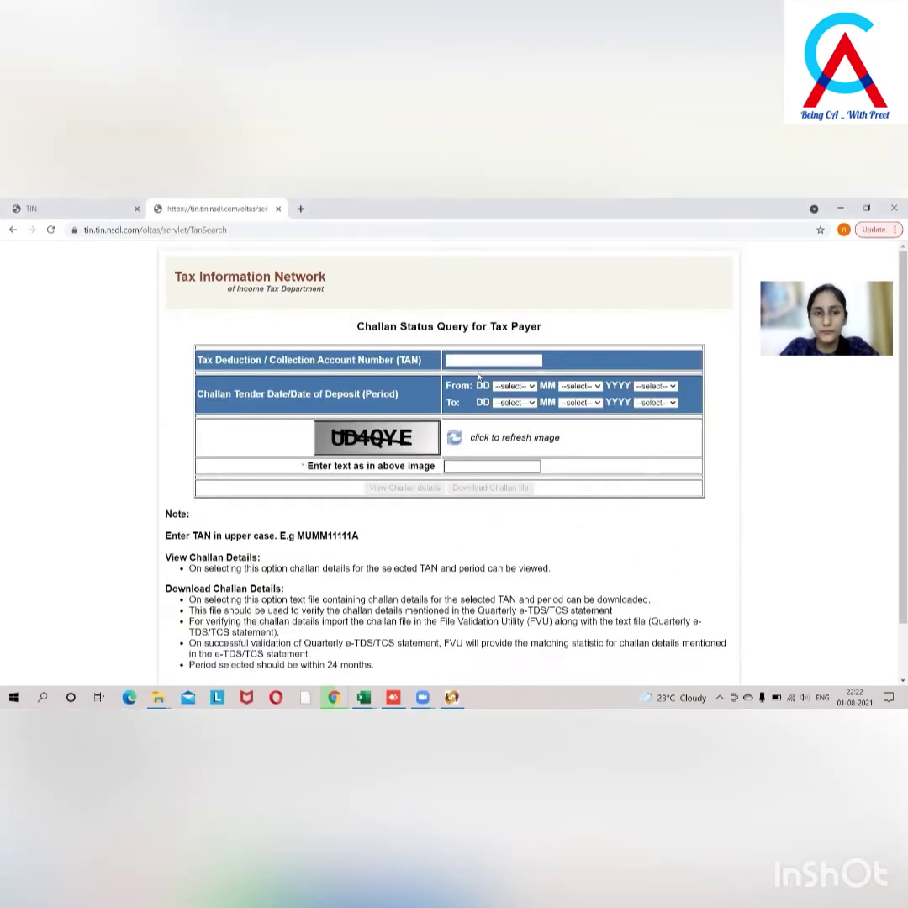
pyautogui.click(479, 360)
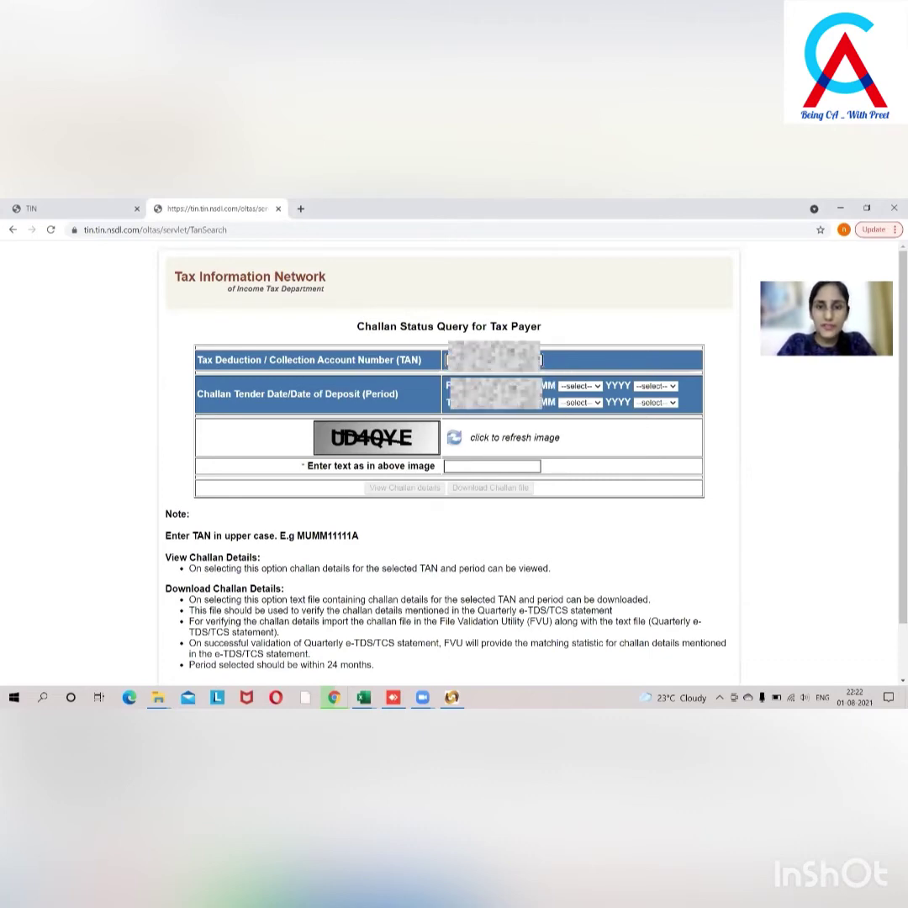
pyautogui.press('Return')
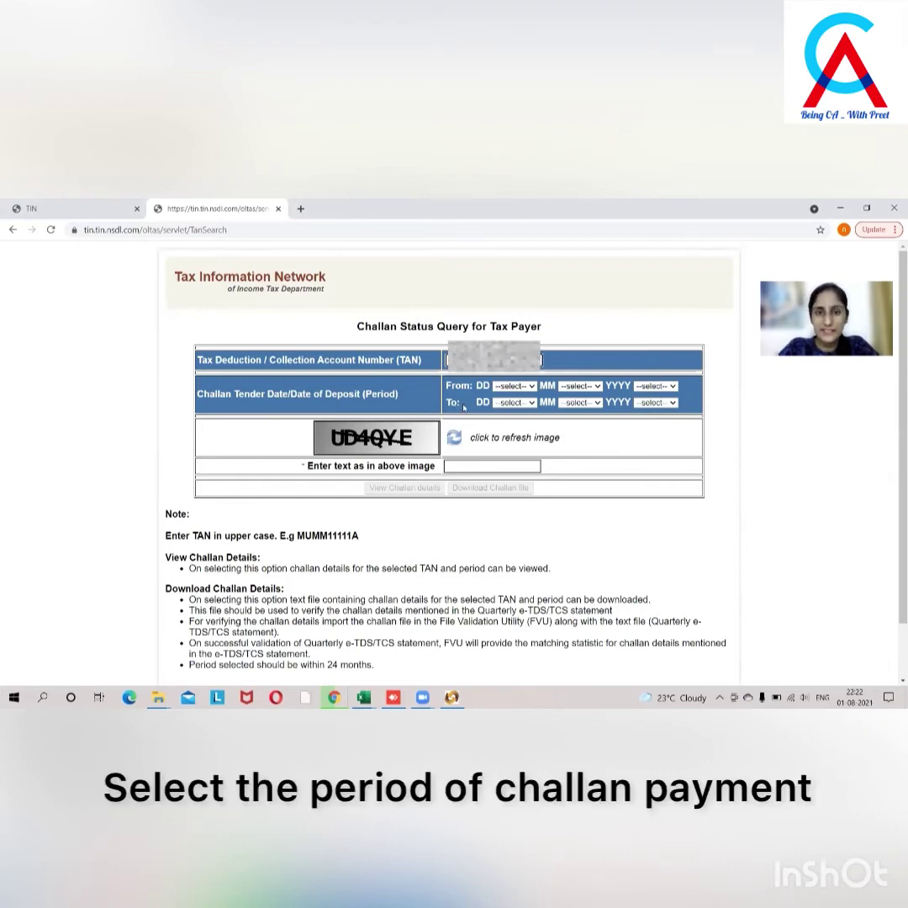
pyautogui.click(508, 386)
pyautogui.press('Down')
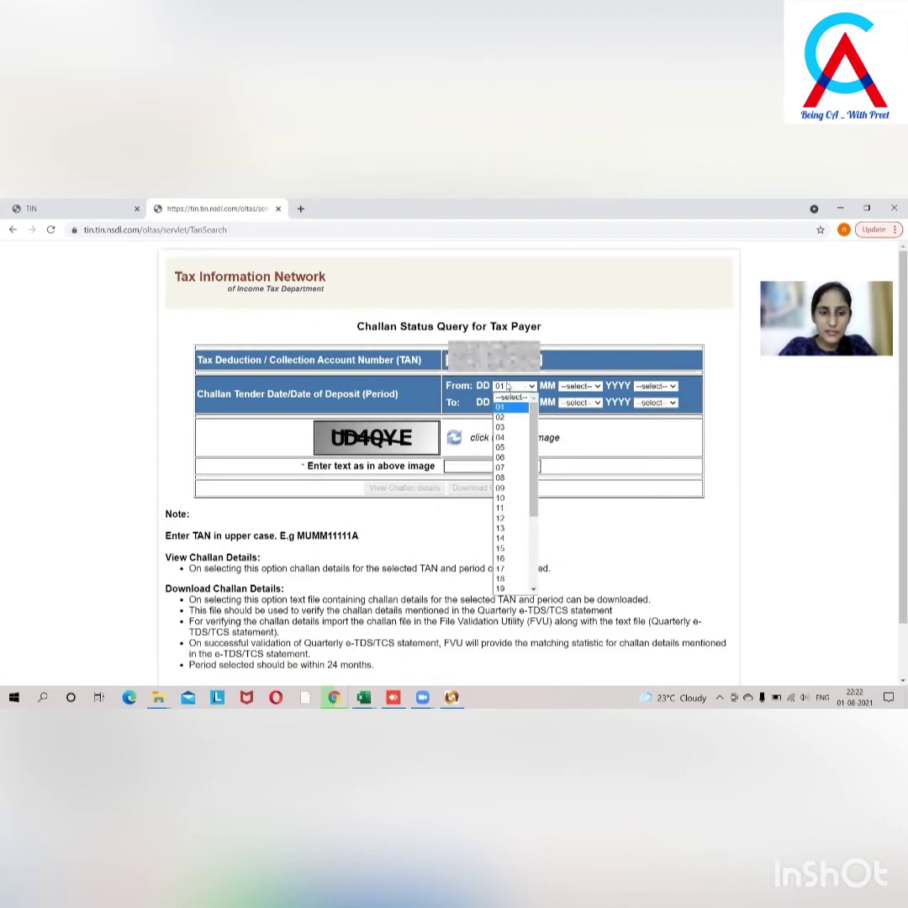
pyautogui.press('Return')
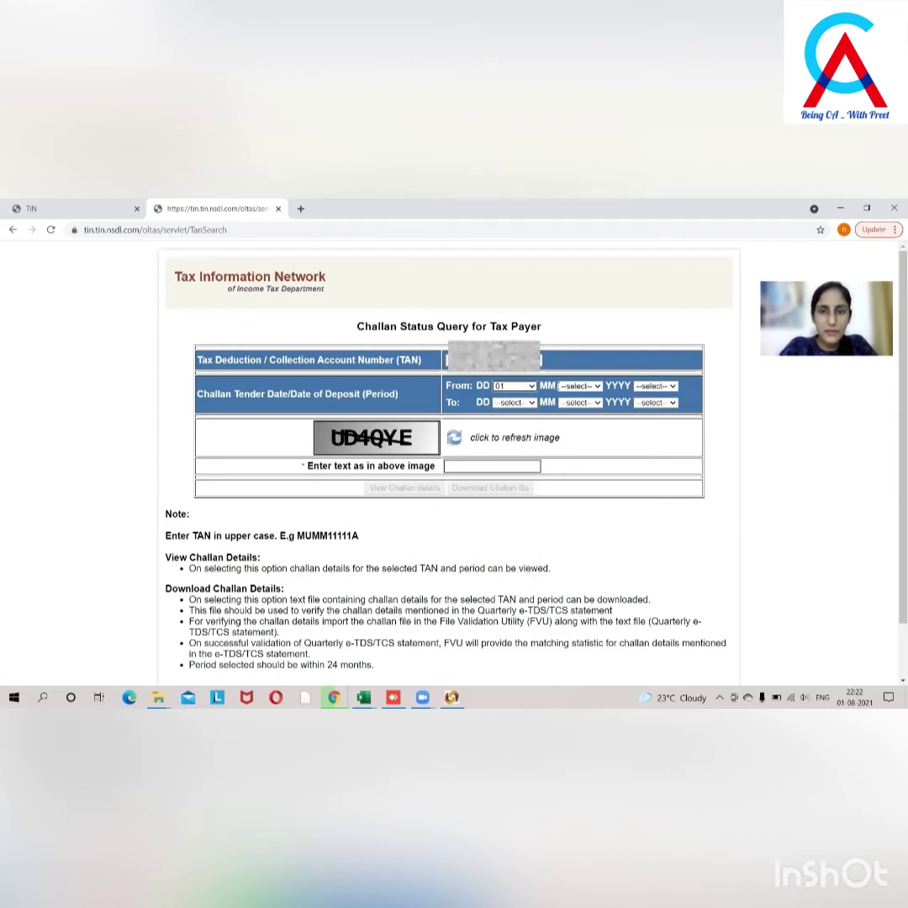
pyautogui.click(581, 388)
pyautogui.click(494, 478)
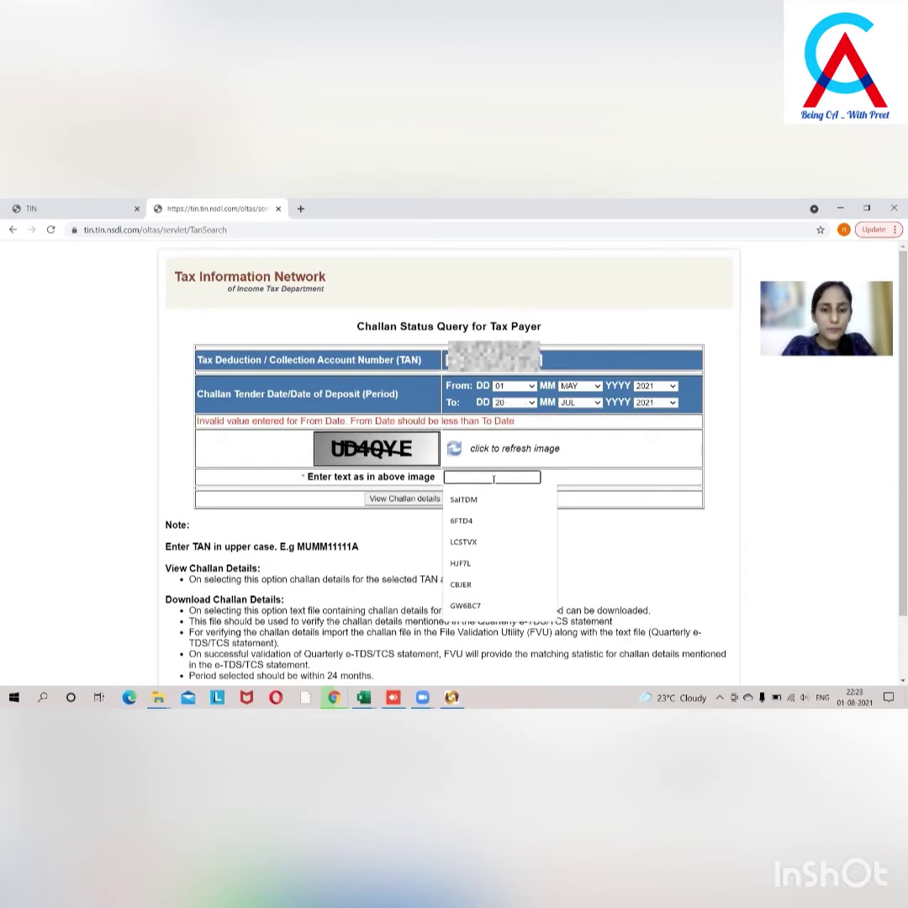
pyautogui.write('UD4')
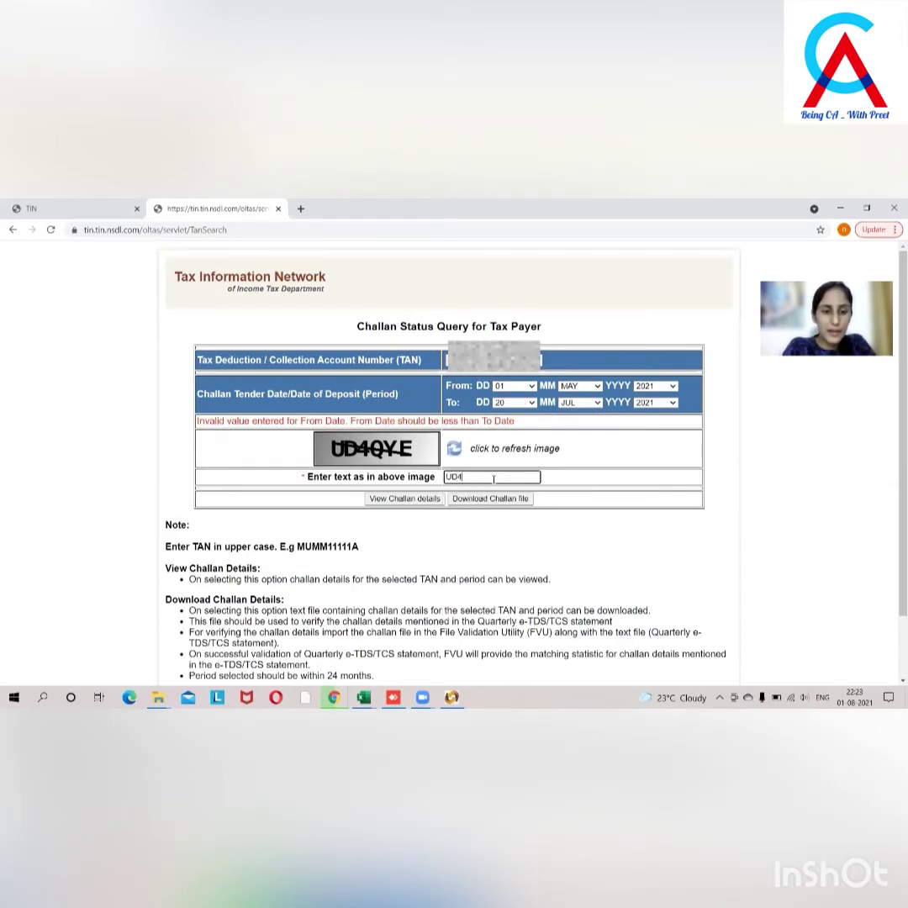
pyautogui.write('QYE')
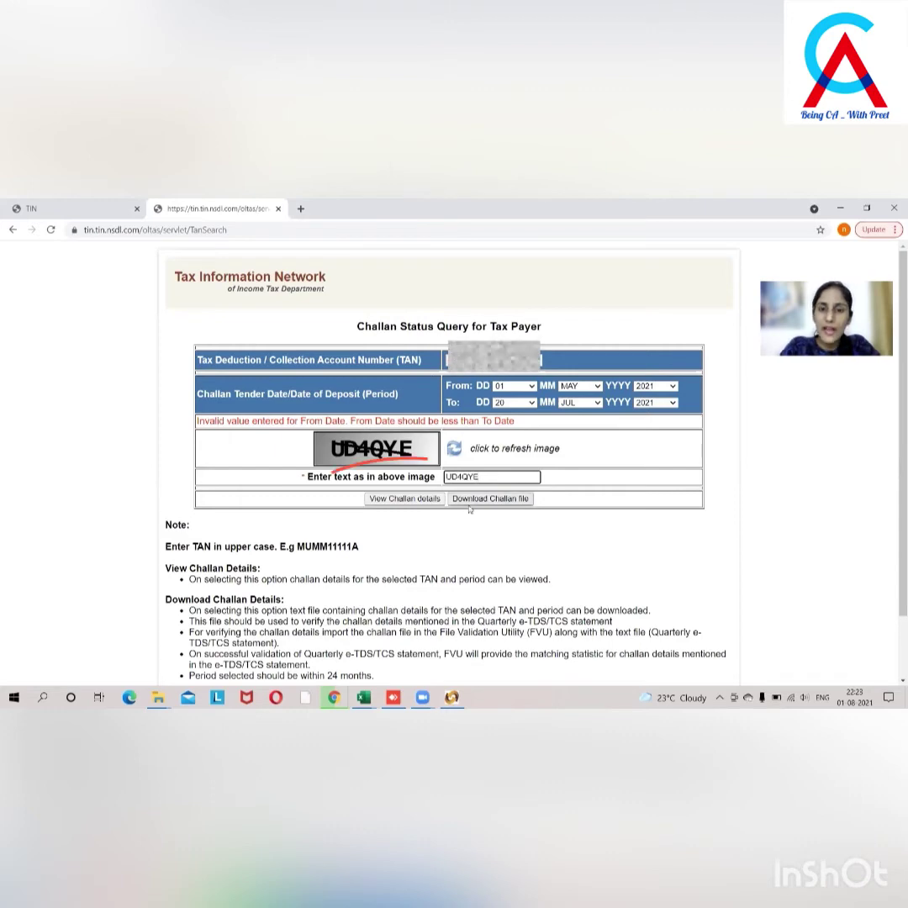
pyautogui.click(404, 499)
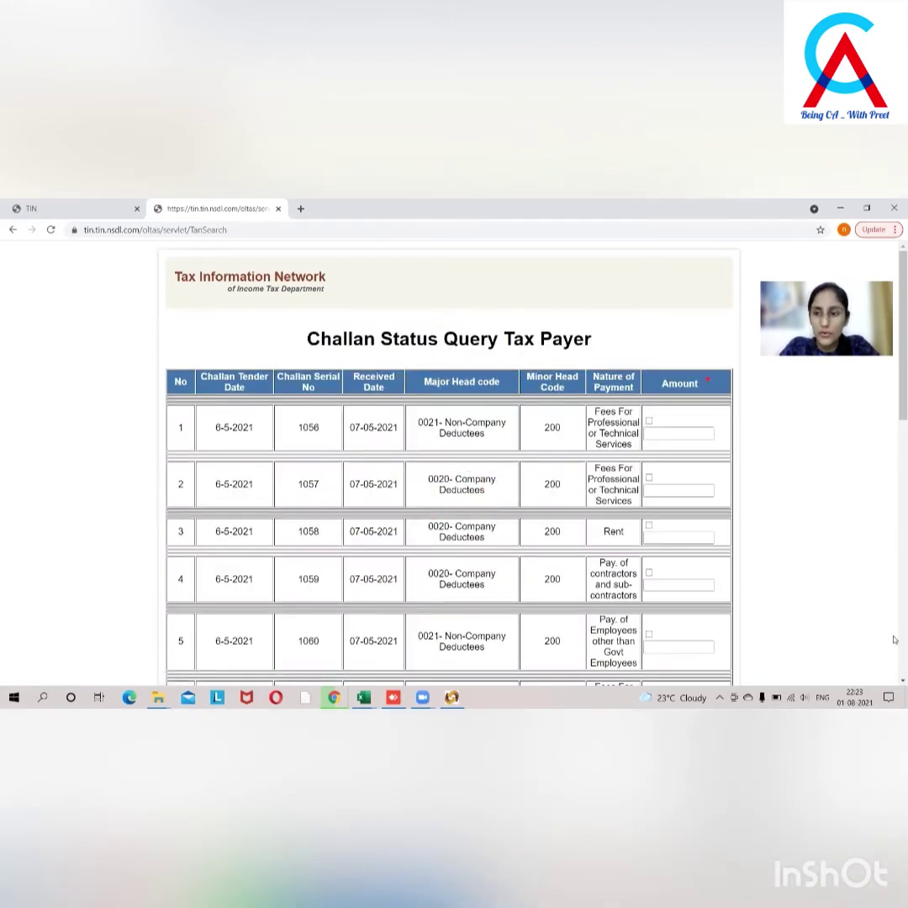
# - Scroll through the table of 15 challans found for the TAN
pyautogui.scroll(-1, 895, 681)
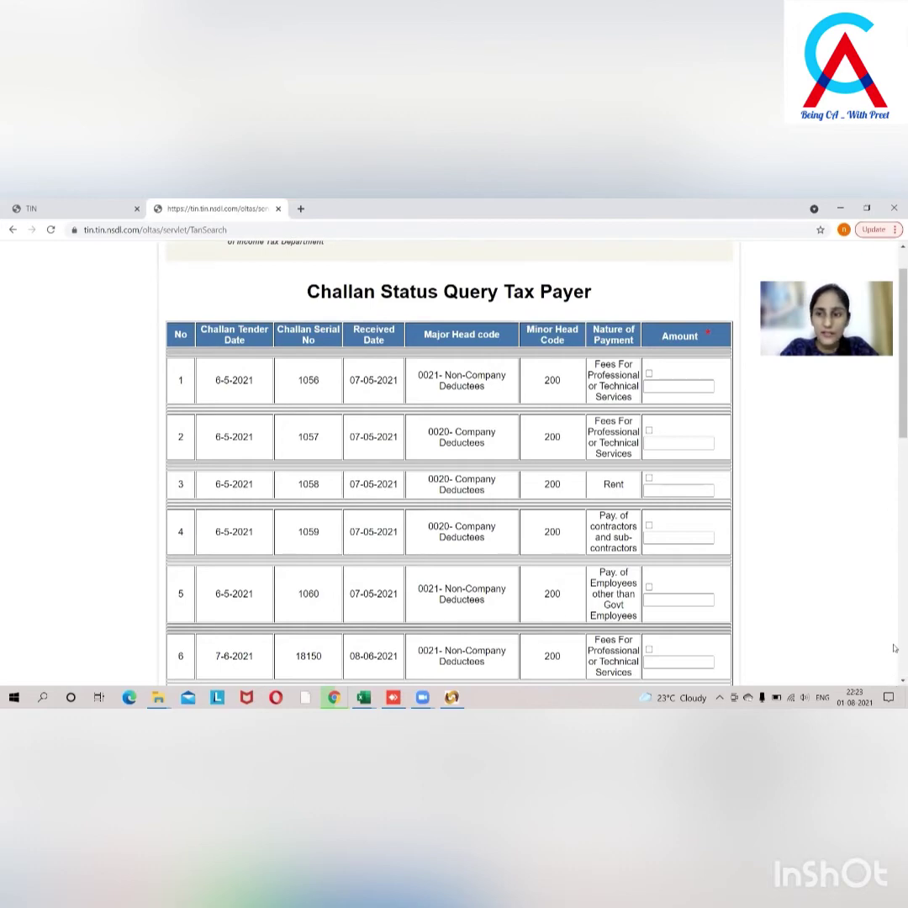
pyautogui.scroll(-8, 895, 648)
pyautogui.scroll(-5, 895, 648)
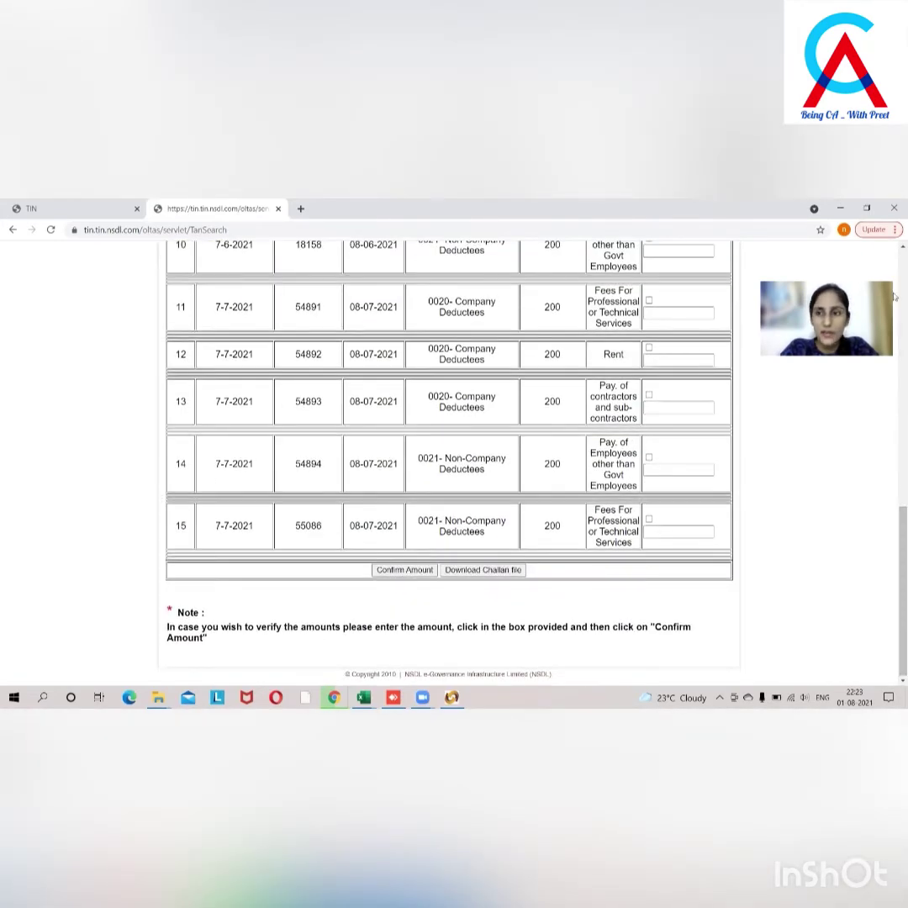
pyautogui.scroll(15, 895, 265)
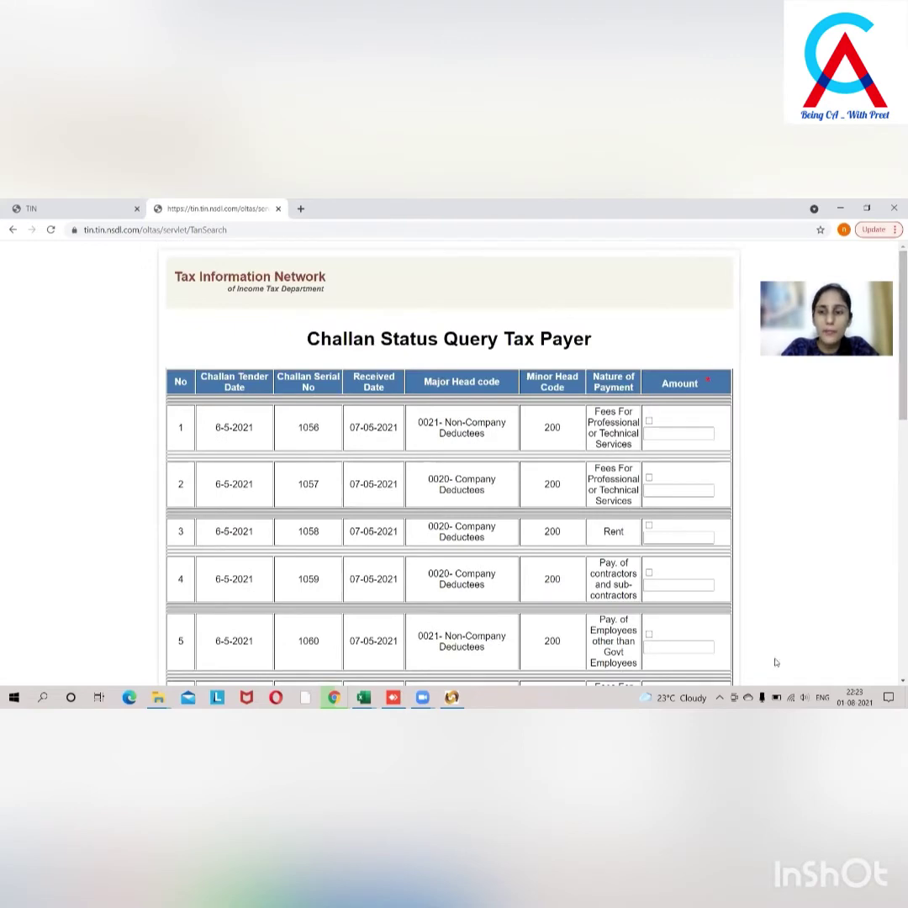
pyautogui.scroll(-1, 894, 683)
pyautogui.scroll(-1, 895, 682)
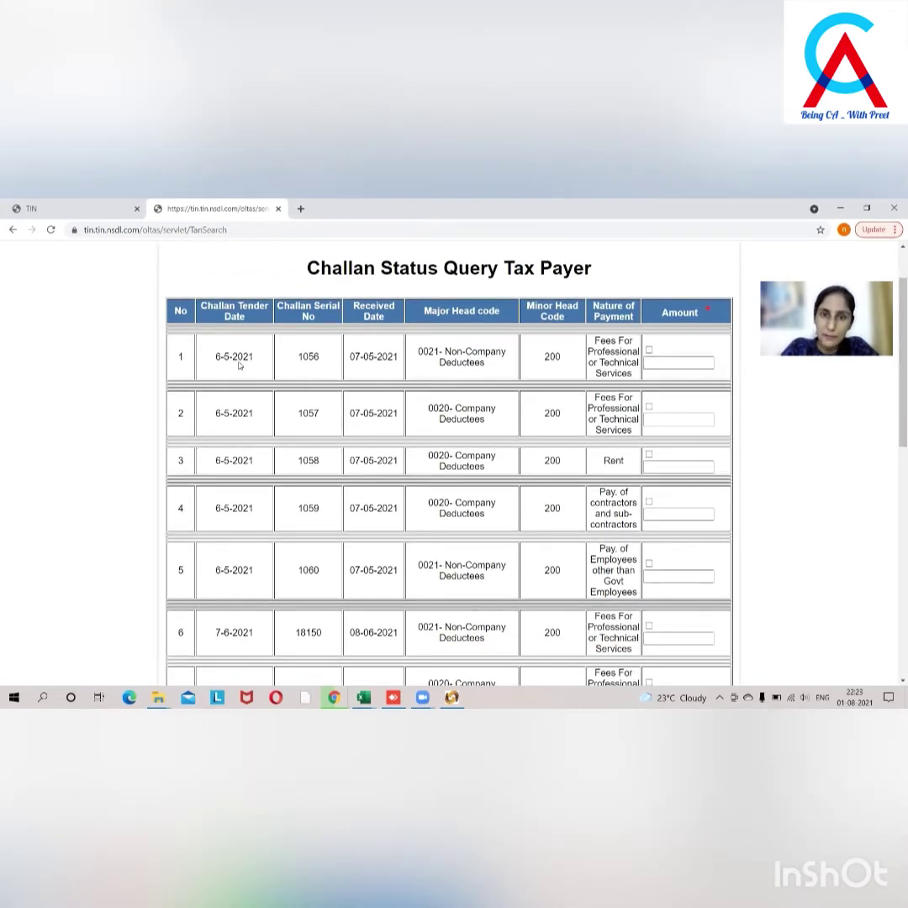
# - Tick challan 1 and enter 1377 as its amount for verification
pyautogui.click(649, 350)
pyautogui.click(651, 362)
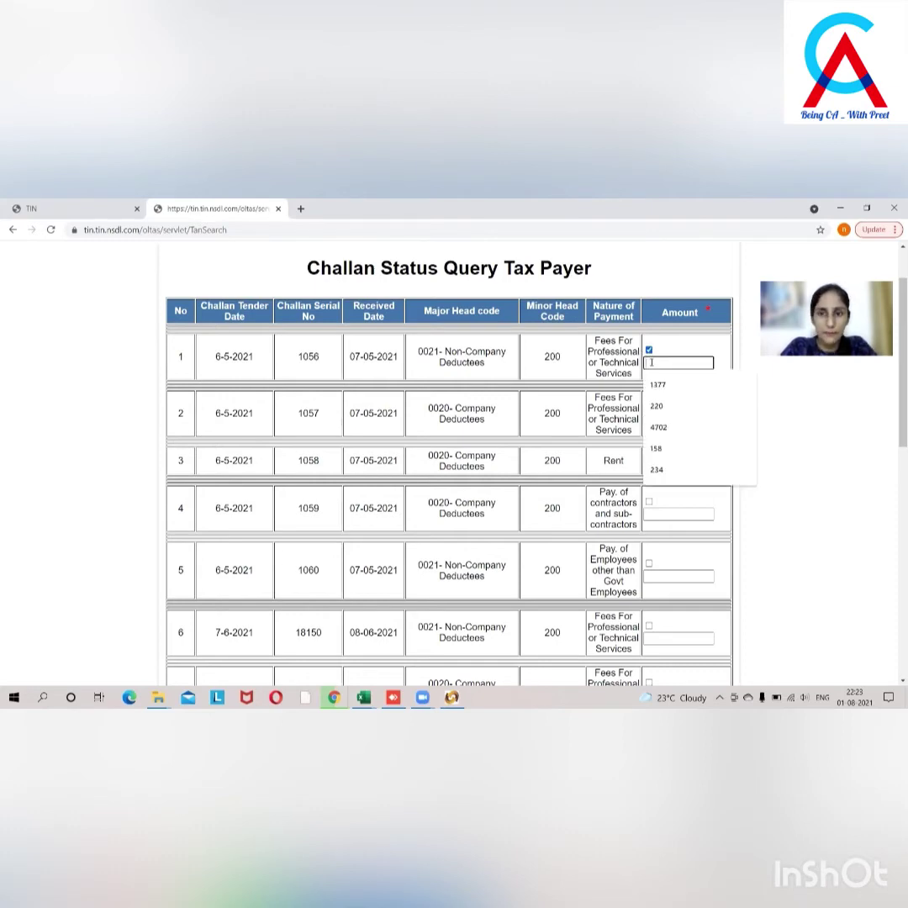
pyautogui.press('Down')
pyautogui.press('Tab')
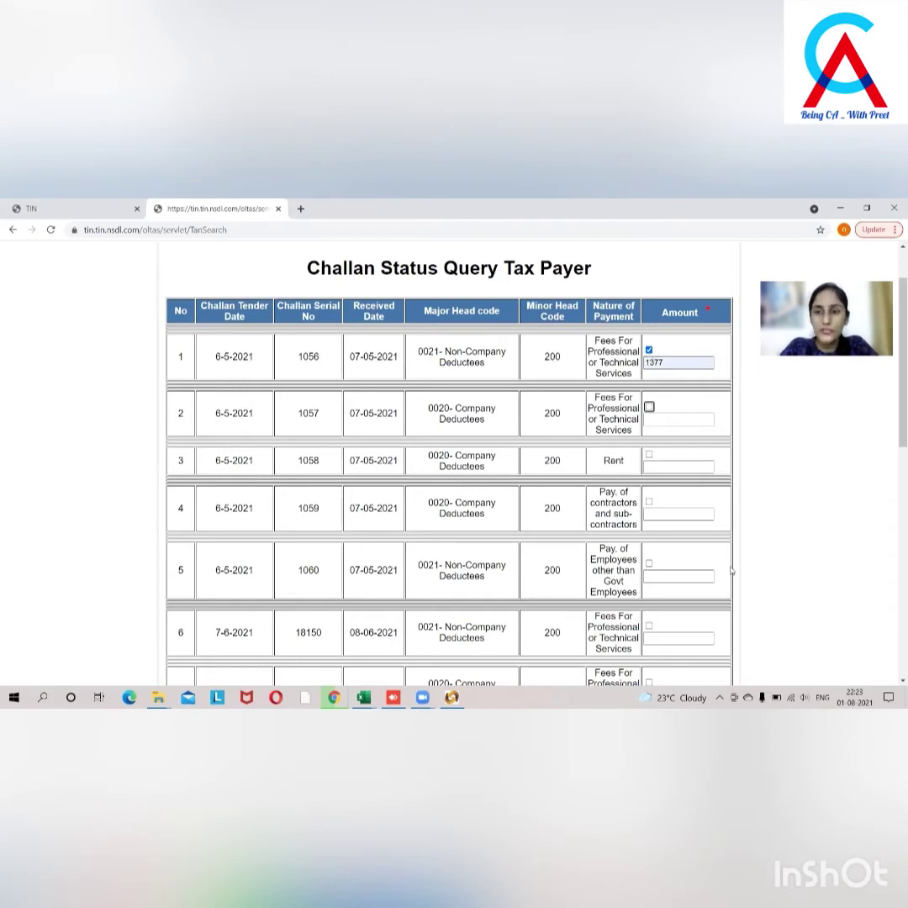
pyautogui.scroll(-1, 895, 683)
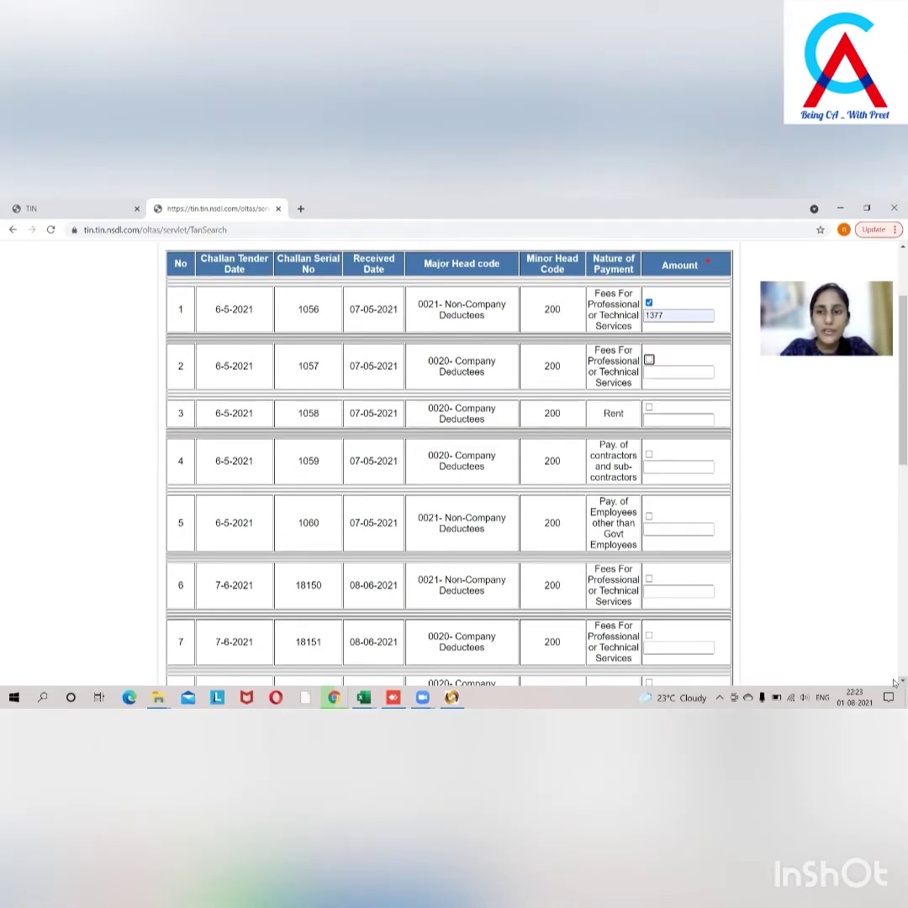
pyautogui.scroll(-2, 894, 685)
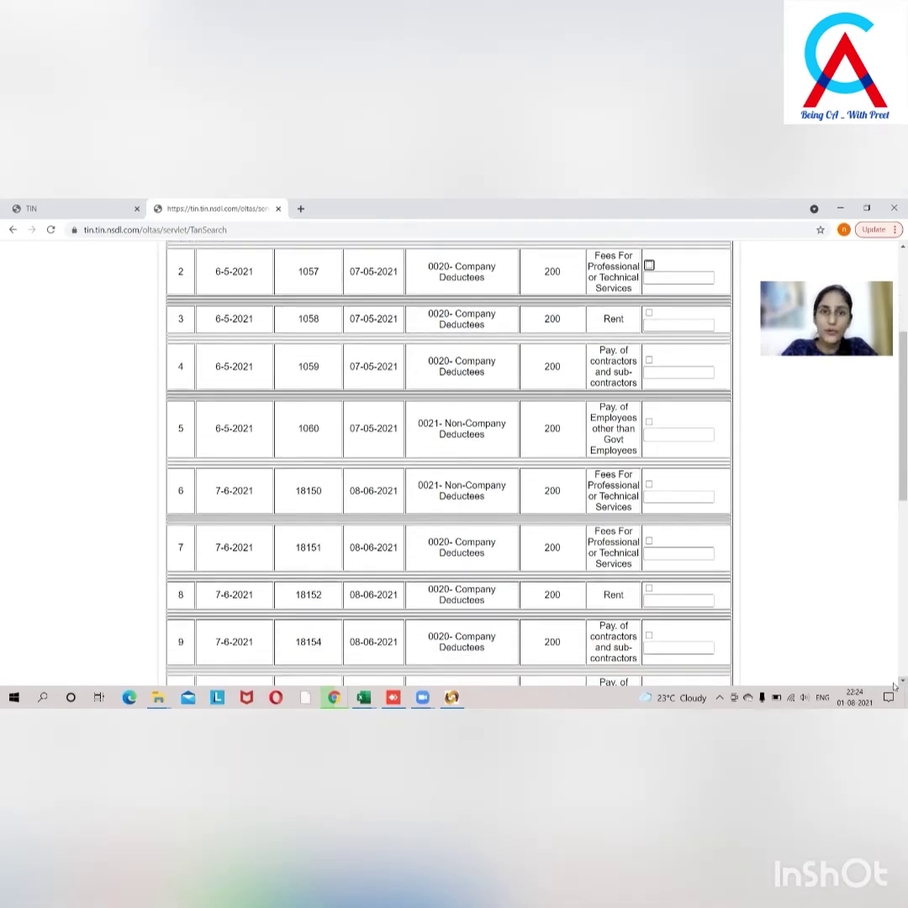
pyautogui.scroll(-5, 895, 685)
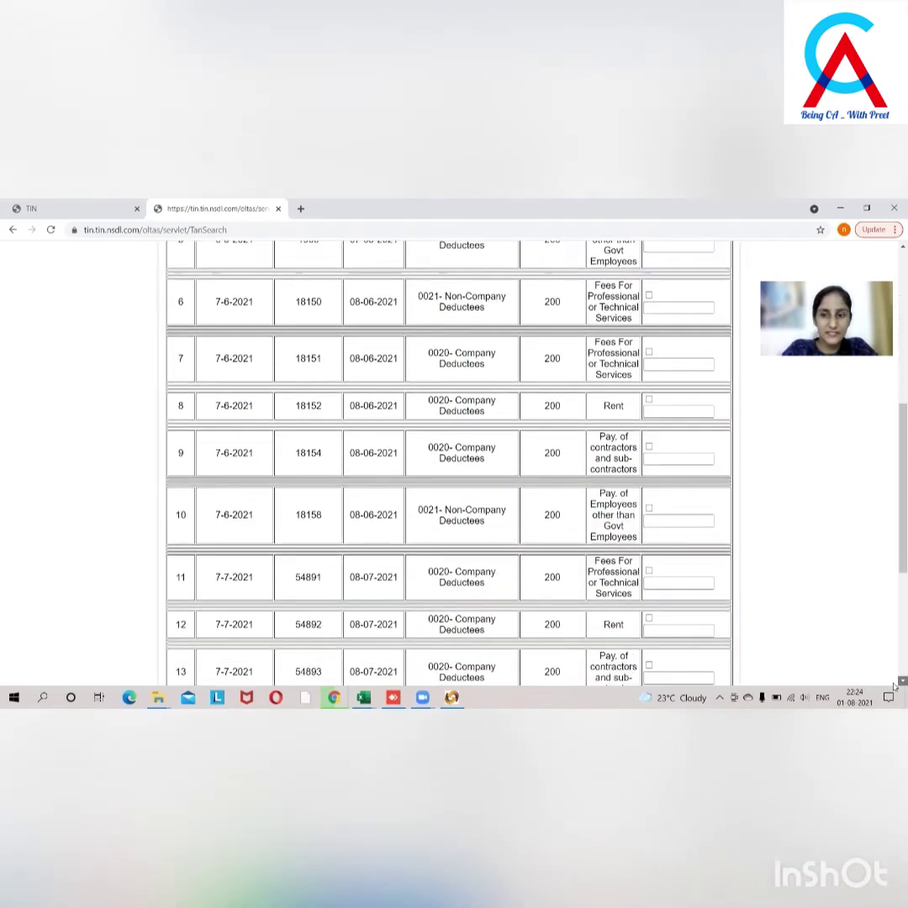
pyautogui.scroll(-4, 895, 685)
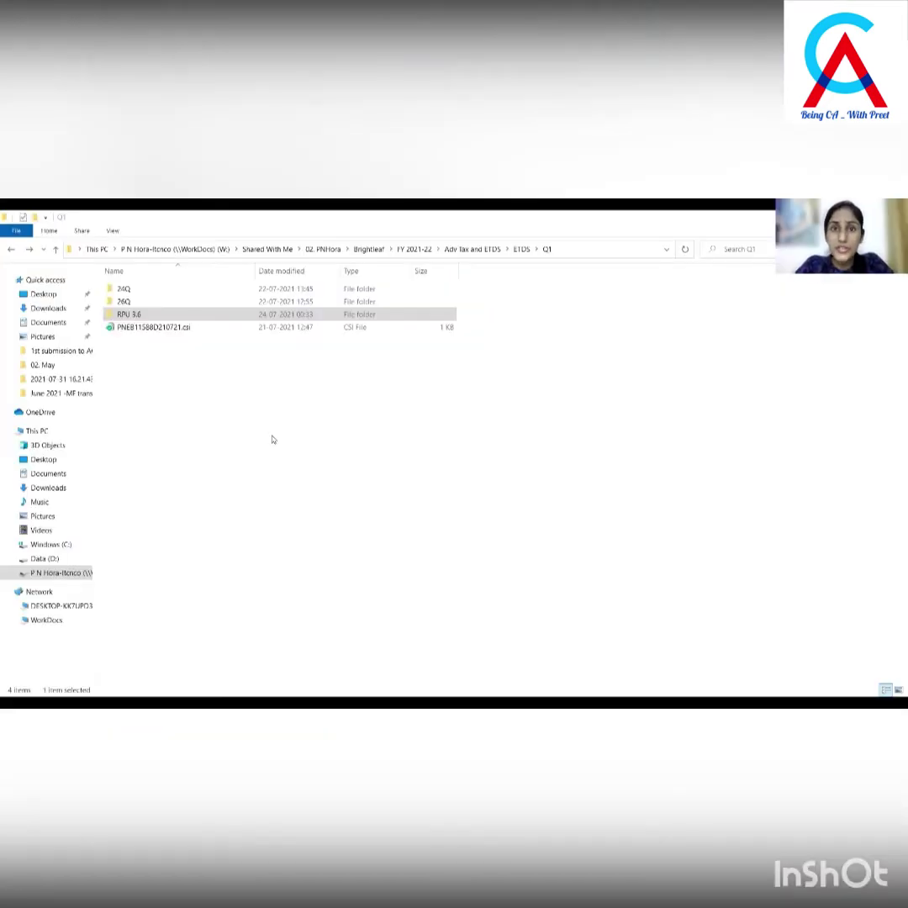
# - Select the downloaded challan CSI file in the ETDS Q1 folder
pyautogui.click(155, 330)
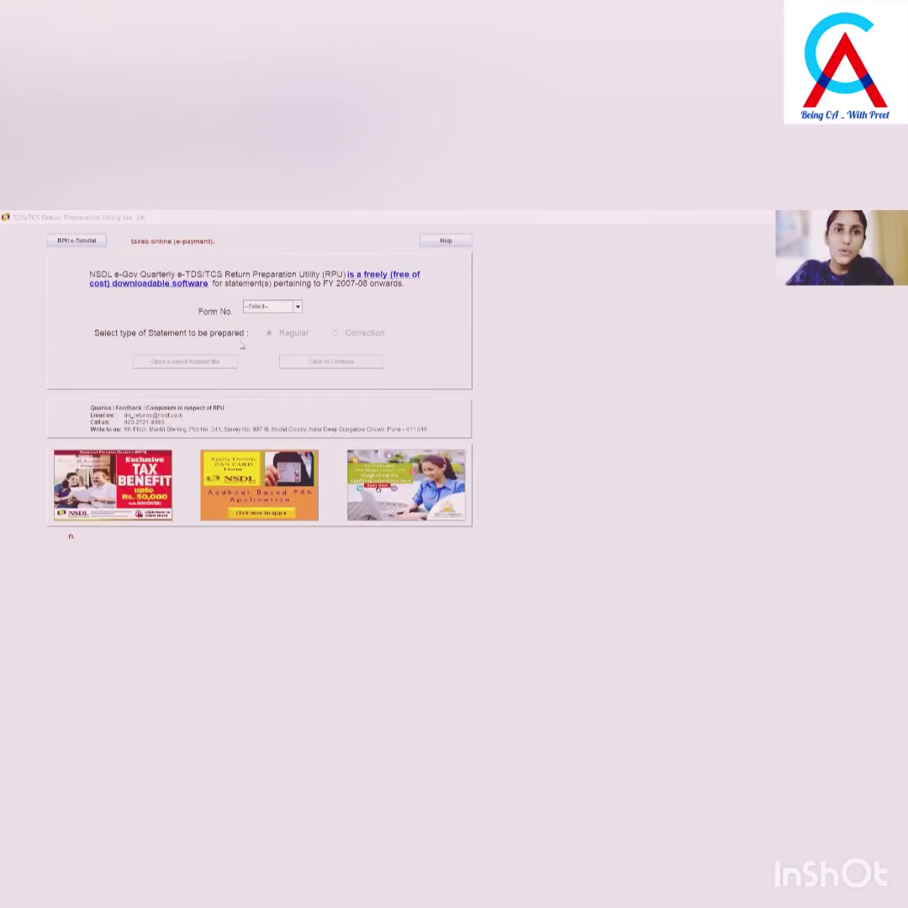
# - Choose Form 26Q with a Regular statement type
pyautogui.click(277, 307)
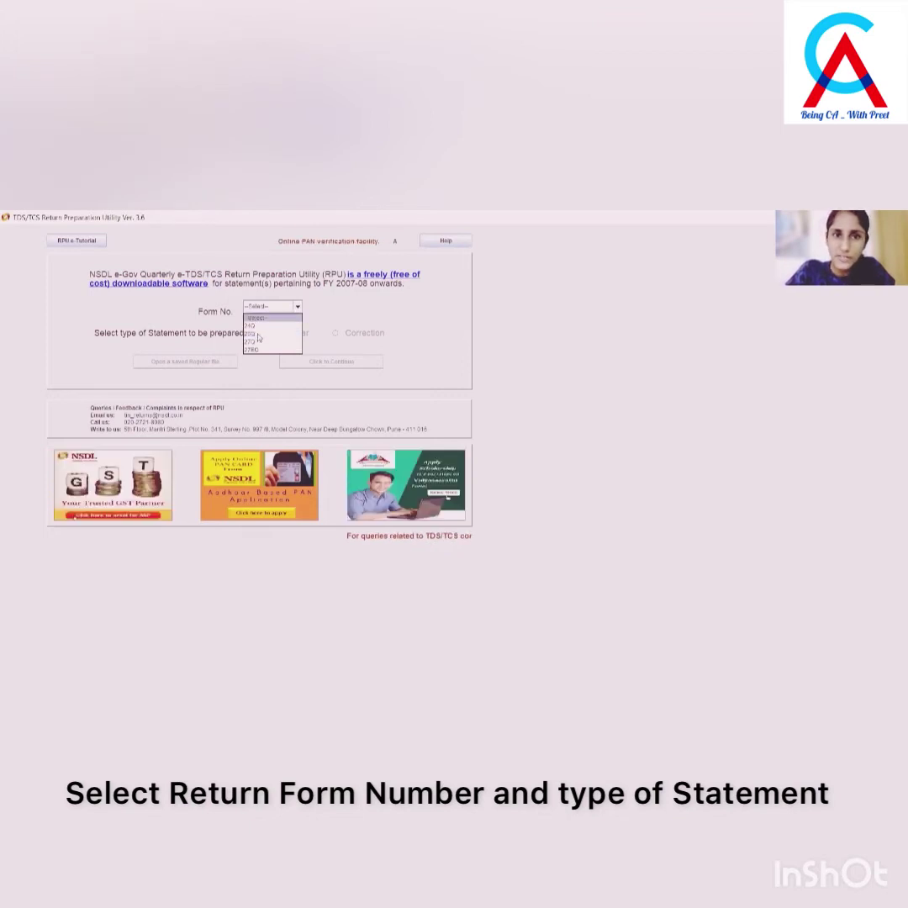
pyautogui.click(258, 335)
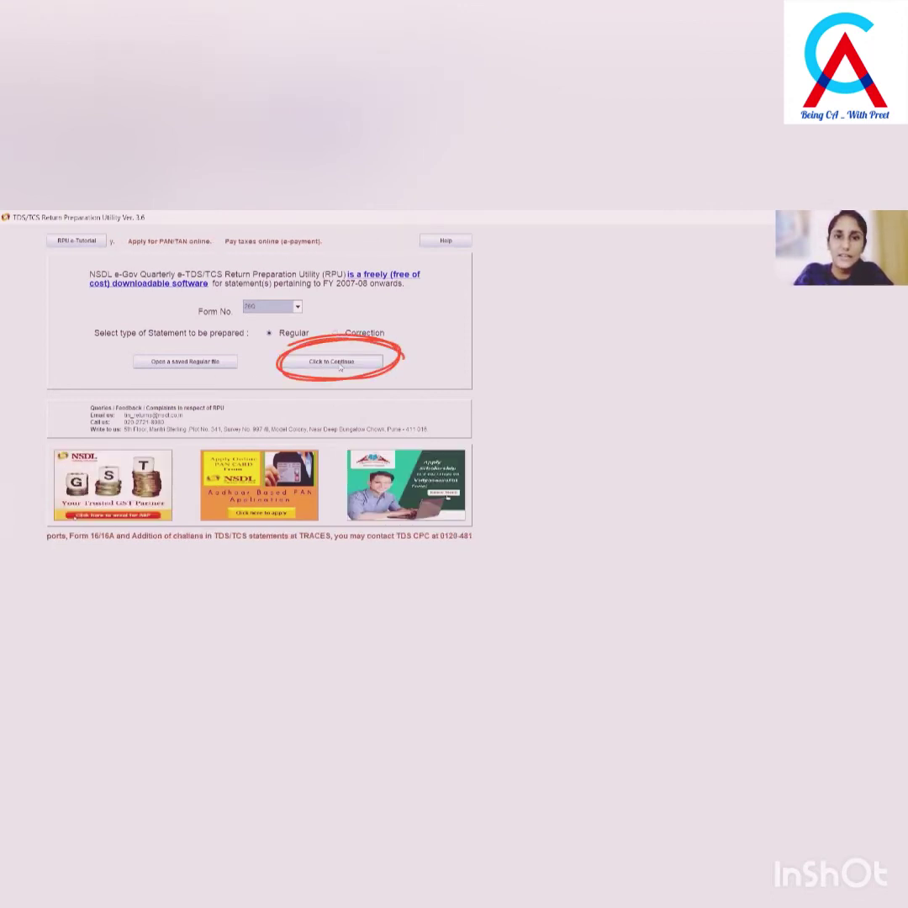
# - Continue into the Form 26Q statement for Q1 2021-2022 and enter the Company deductor's particulars
pyautogui.click(338, 367)
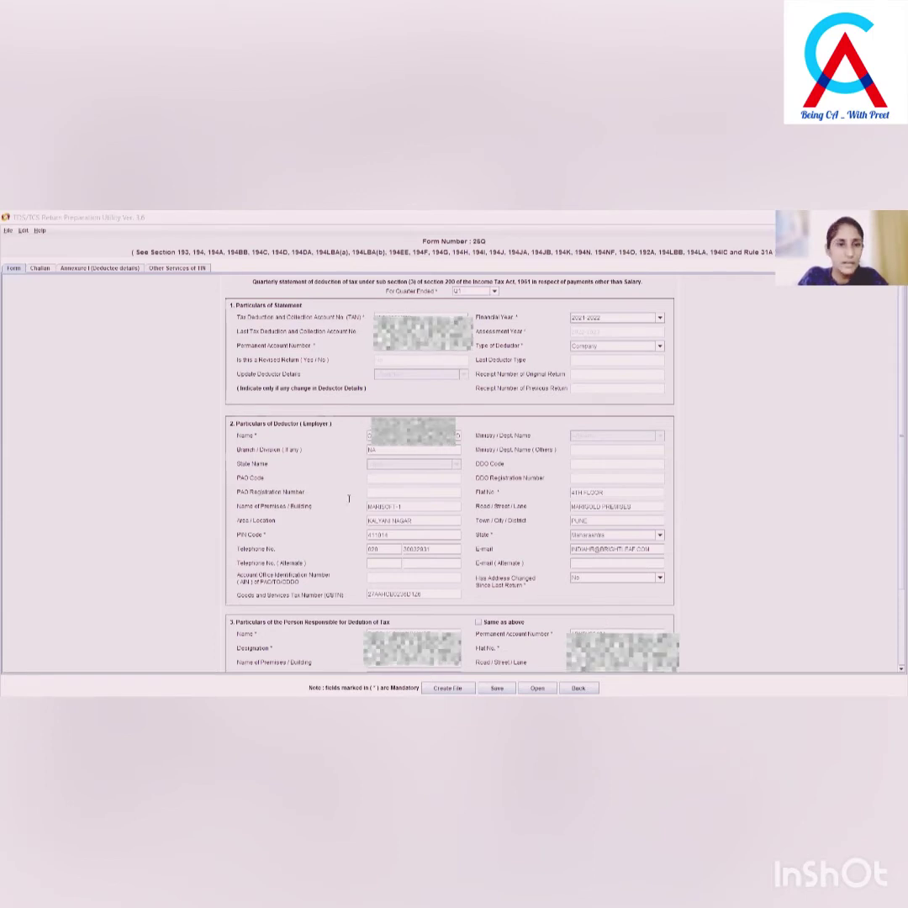
pyautogui.click(16, 269)
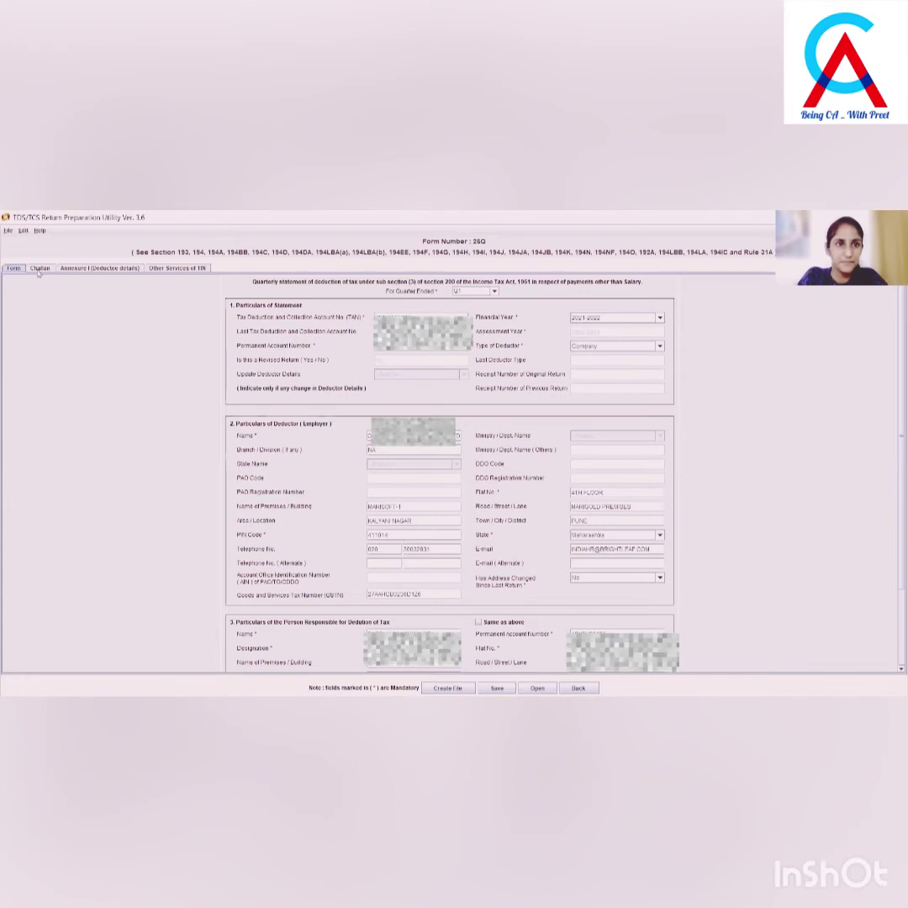
# - Switch to the Challan sheet and request new challan rows with Add Rows
pyautogui.click(38, 268)
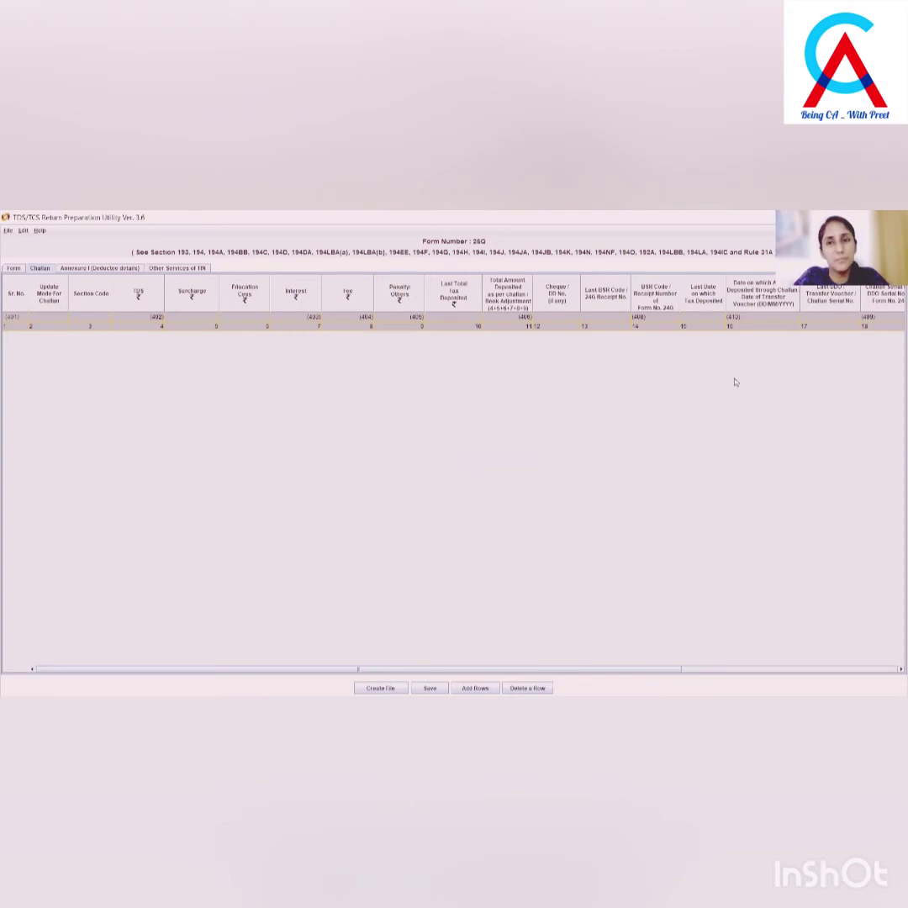
pyautogui.hscroll(5, 739, 337)
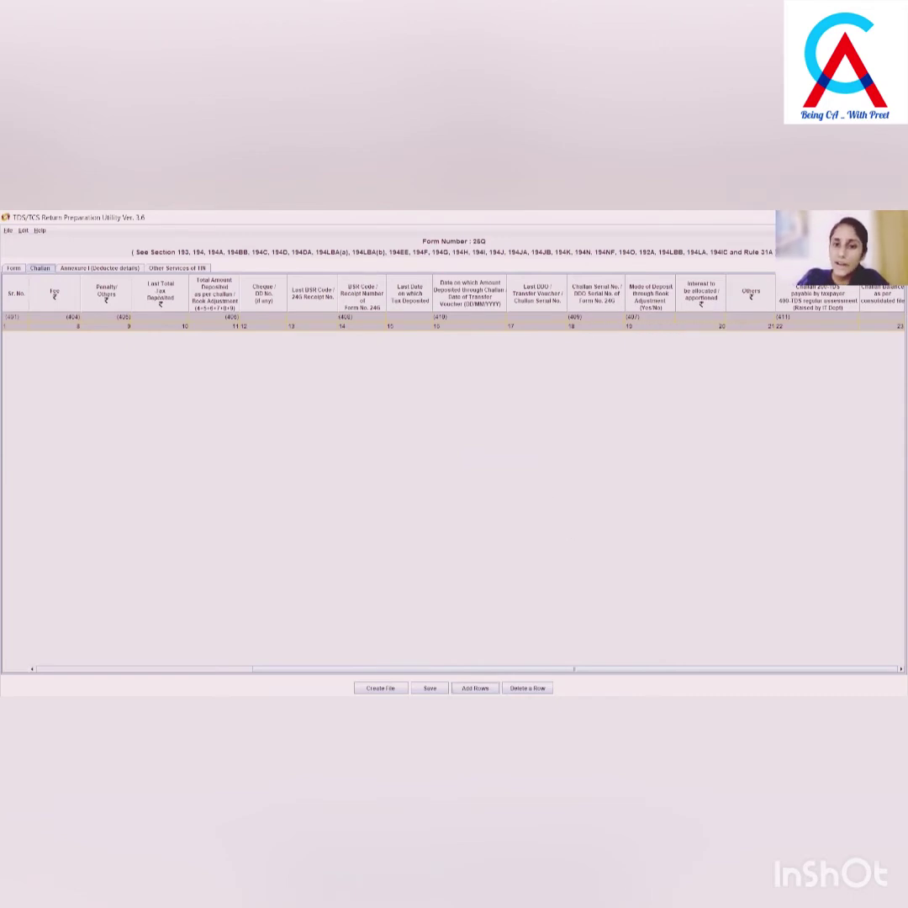
pyautogui.click(475, 688)
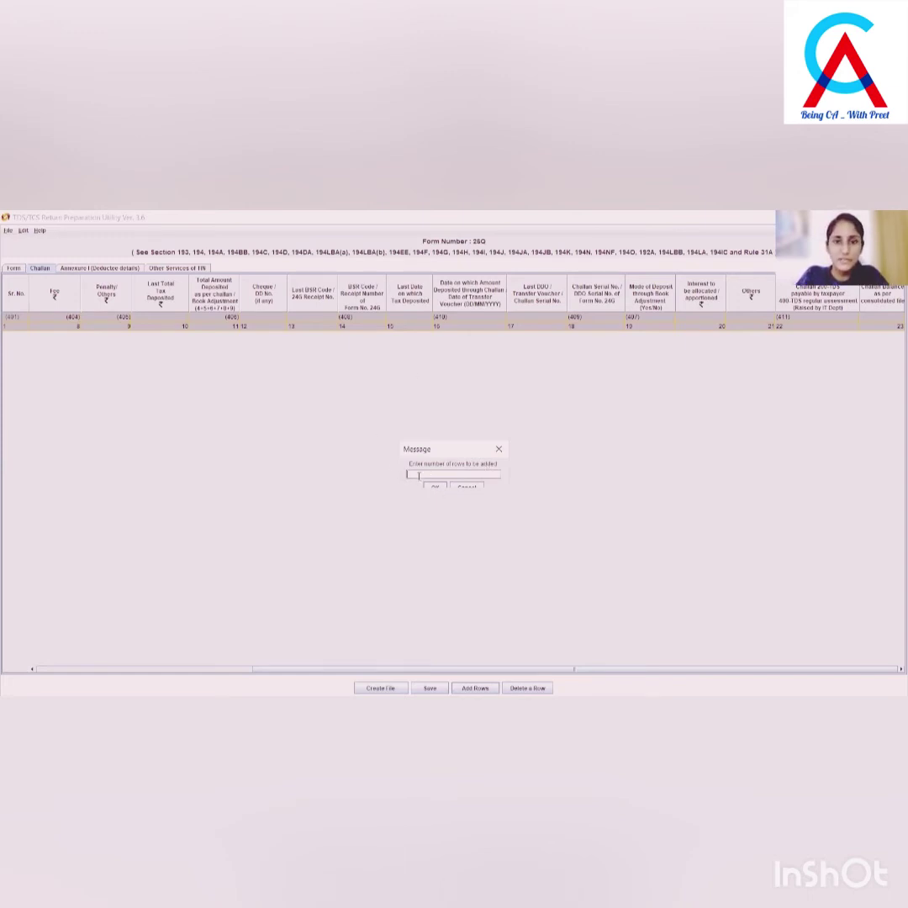
# - Add 12 challan rows and give row 1 TDS 41240 and BSR code 6390340
pyautogui.write('1')
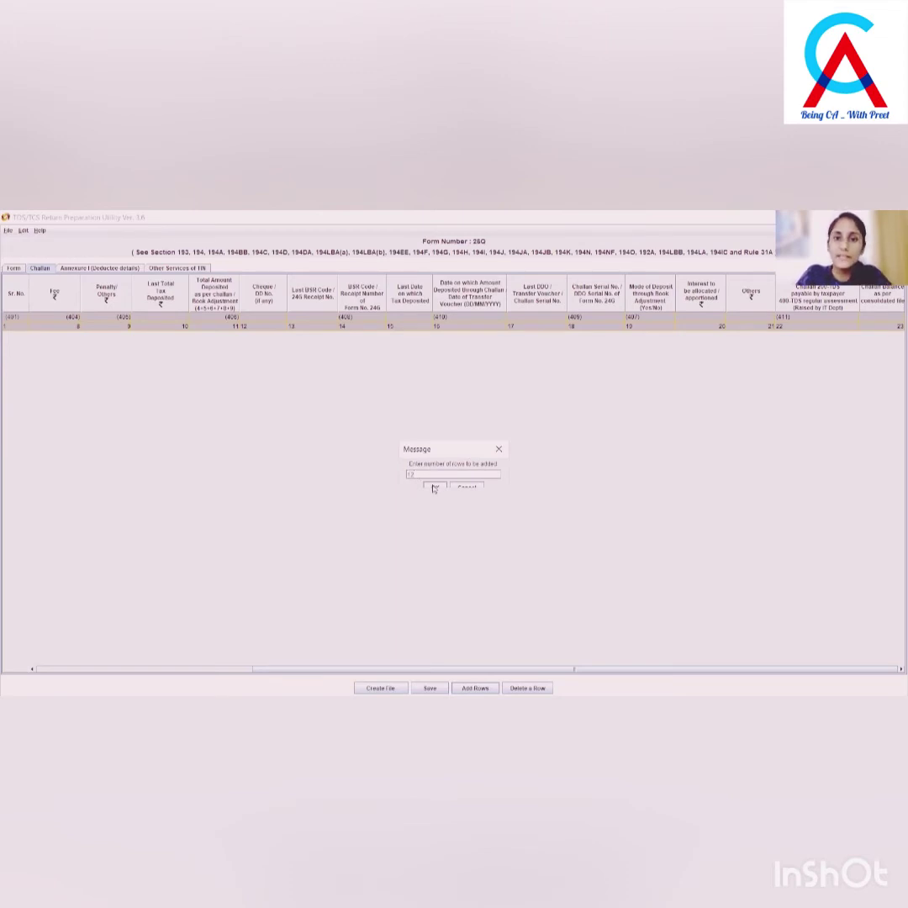
pyautogui.write('2')
pyautogui.click(433, 489)
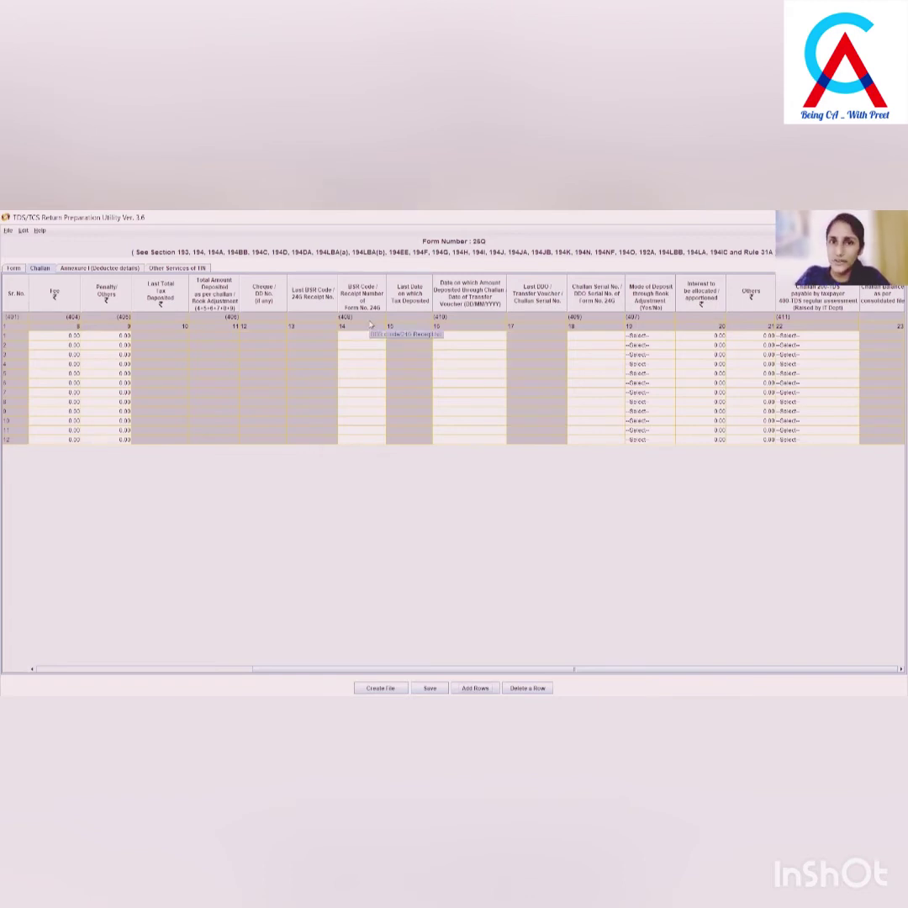
pyautogui.hscroll(-5, 252, 303)
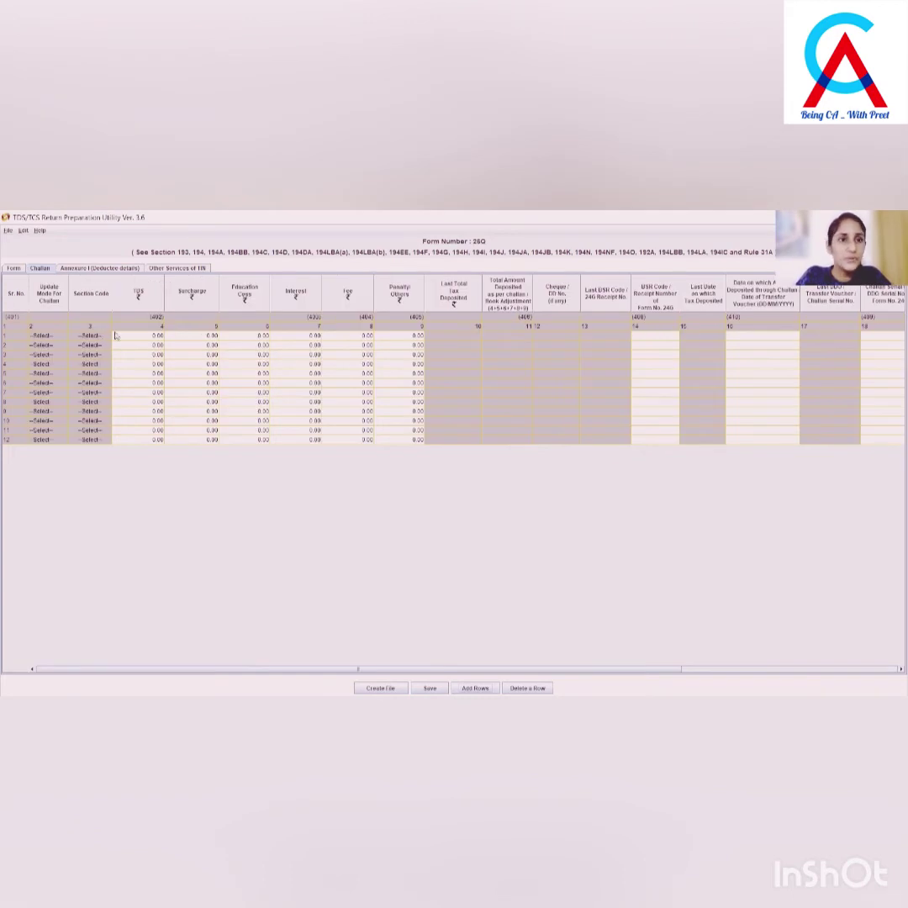
pyautogui.click(123, 337)
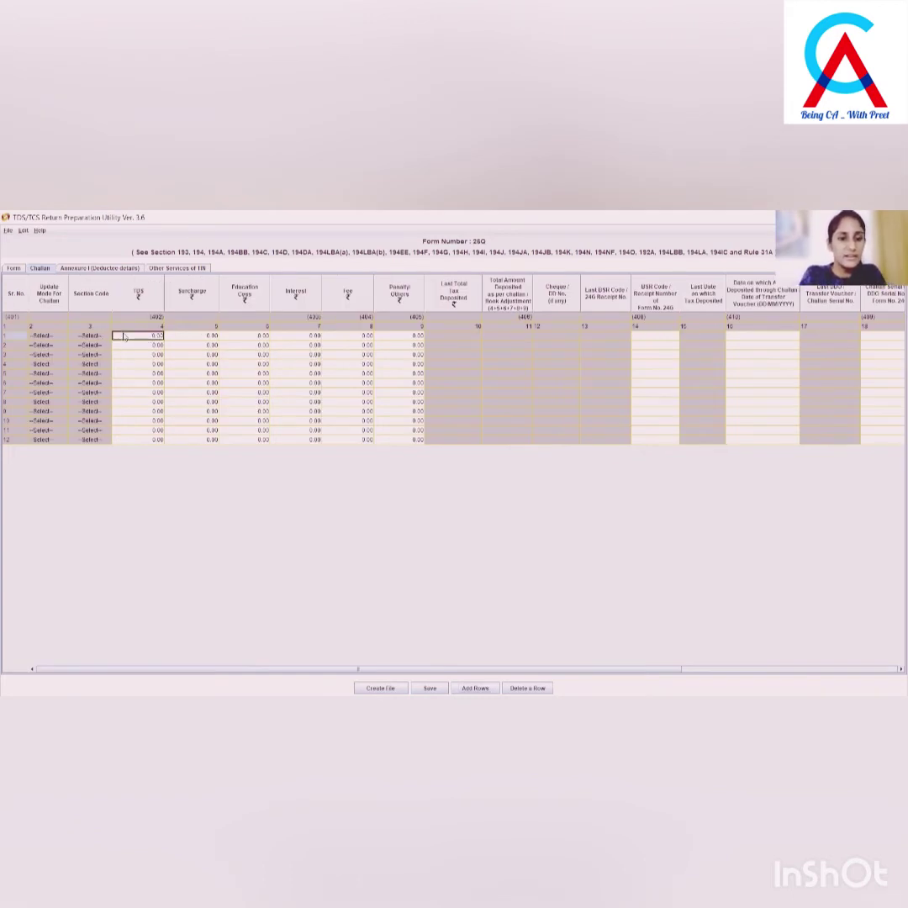
pyautogui.write('41240')
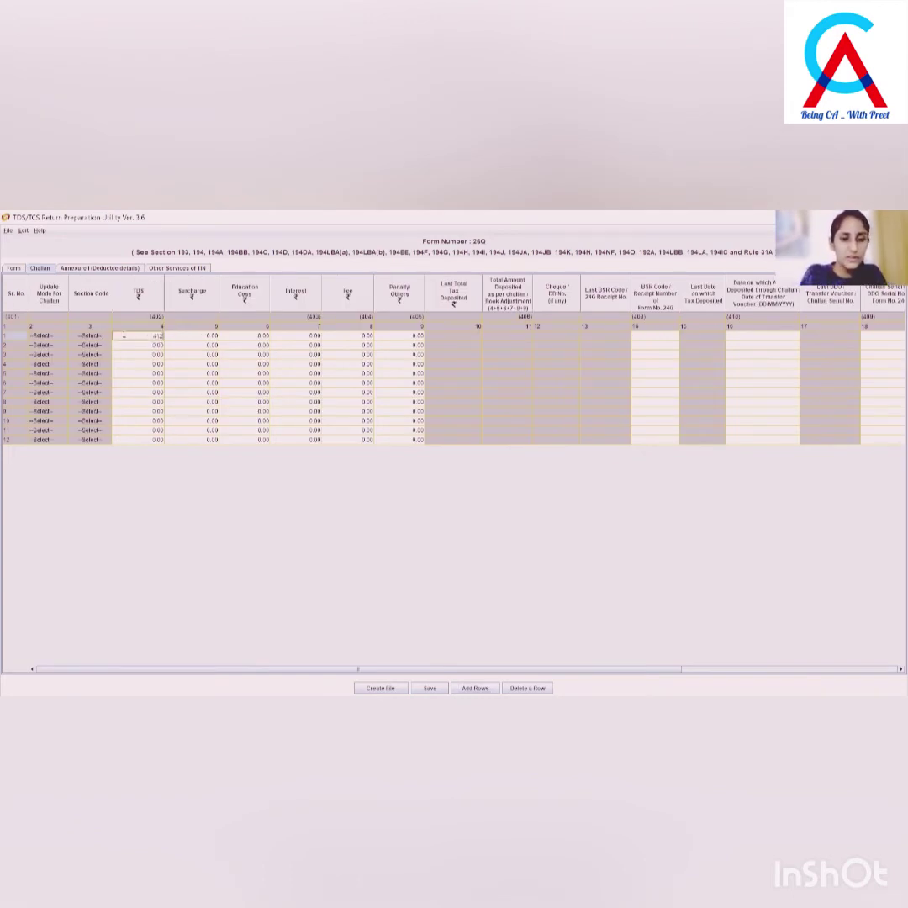
pyautogui.press('Tab')
pyautogui.press('Tab')
pyautogui.press('Tab')
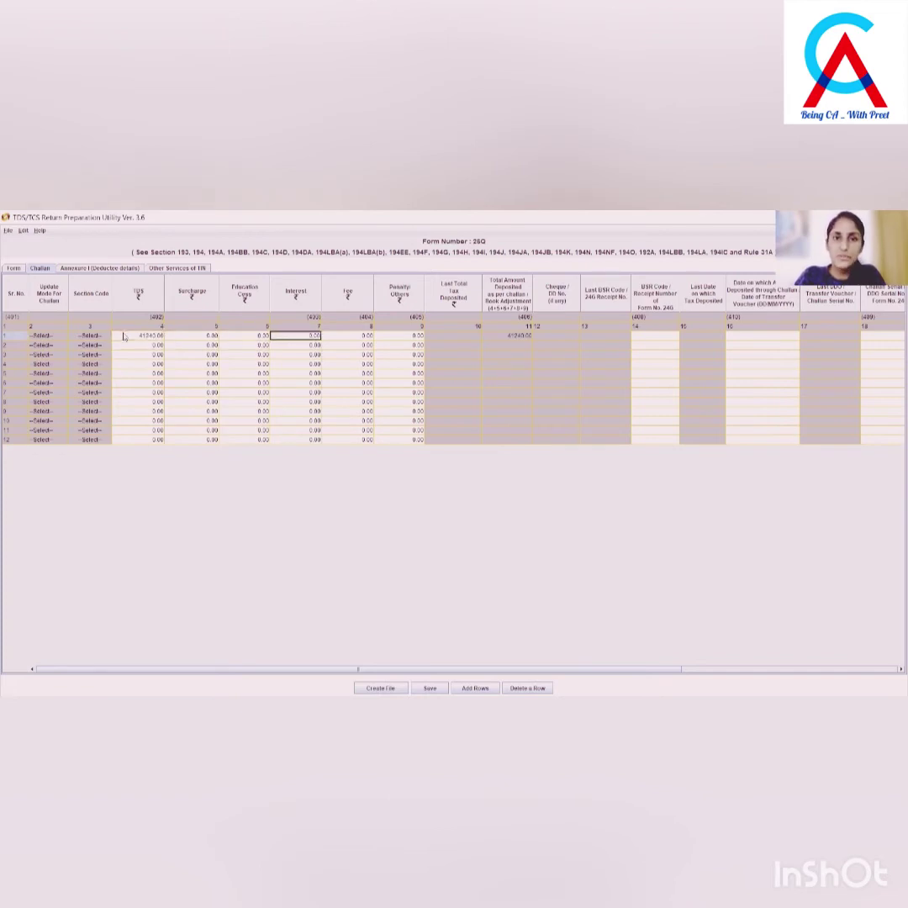
pyautogui.press('Tab')
pyautogui.press('Tab')
pyautogui.press('Tab')
pyautogui.press('Tab')
pyautogui.press('Tab')
pyautogui.press('Tab')
pyautogui.press('Tab')
pyautogui.write('6390340')
pyautogui.press('Tab')
# - Give row 1 deposit date 06/05/2021, challan serial 00001 and minor head 200
pyautogui.click(753, 338)
pyautogui.write('06/05/2021')
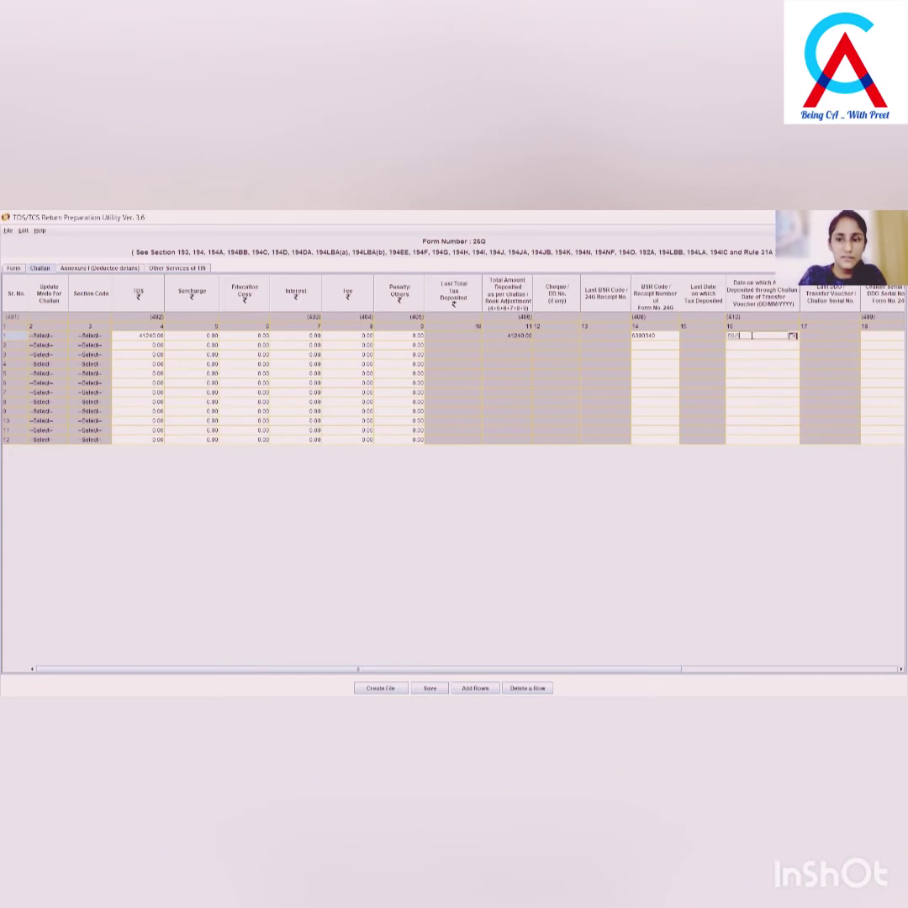
pyautogui.press('Tab')
pyautogui.press('Tab')
pyautogui.press('Tab')
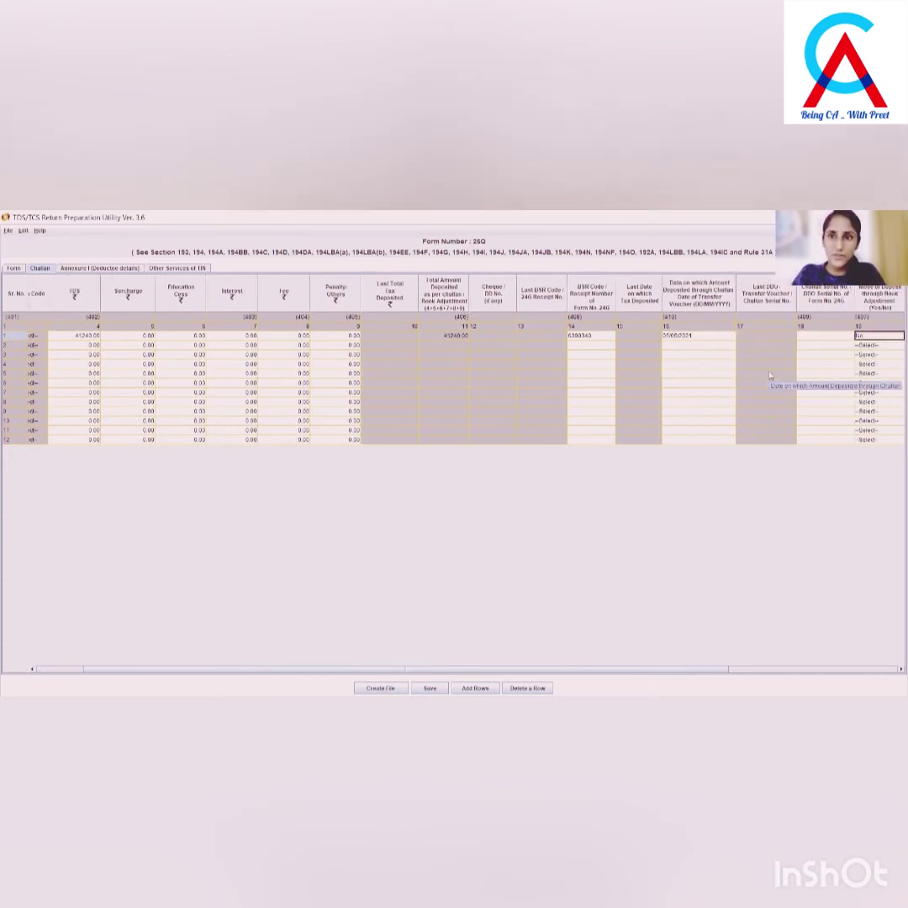
pyautogui.press('Tab')
pyautogui.press('Tab')
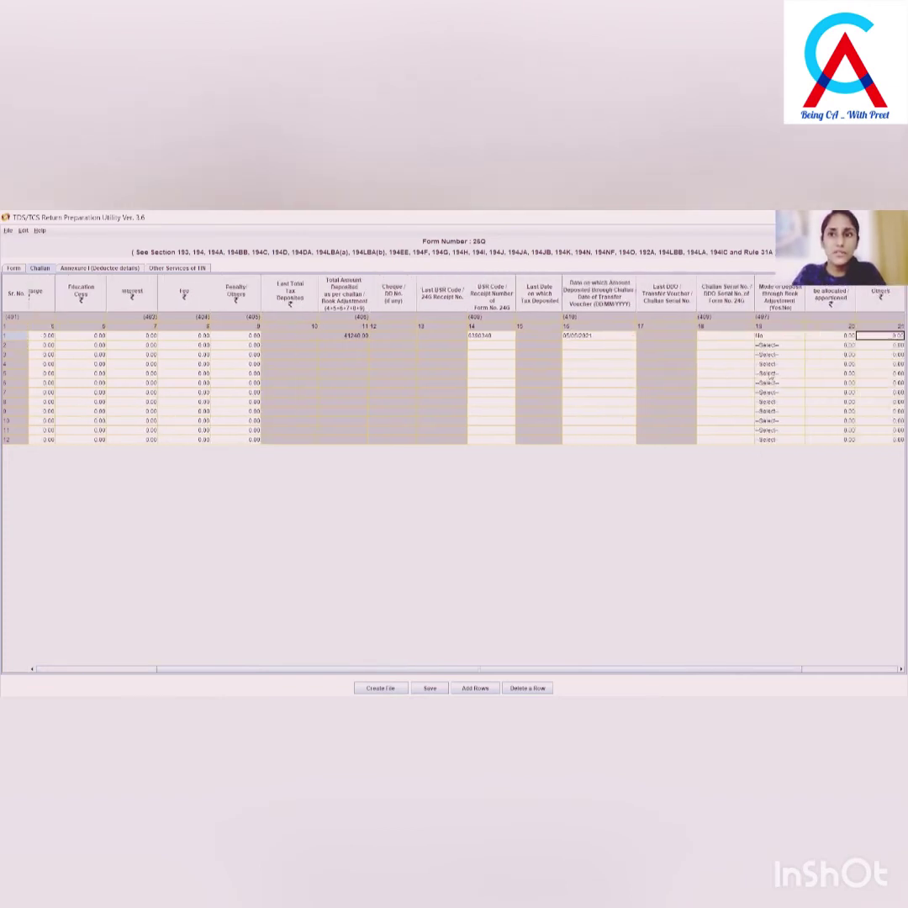
pyautogui.click(711, 337)
pyautogui.write('00001')
pyautogui.press('Tab')
pyautogui.press('Tab')
pyautogui.press('Tab')
pyautogui.press('Tab')
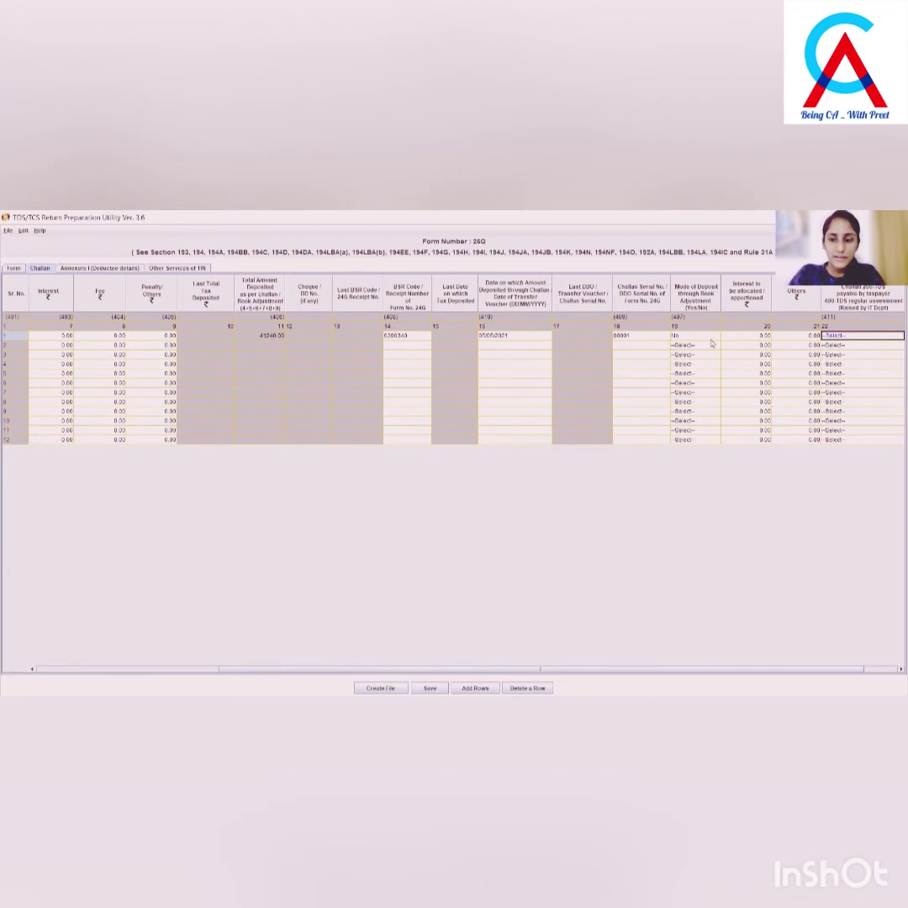
pyautogui.press('space')
pyautogui.press('Down')
pyautogui.press('Return')
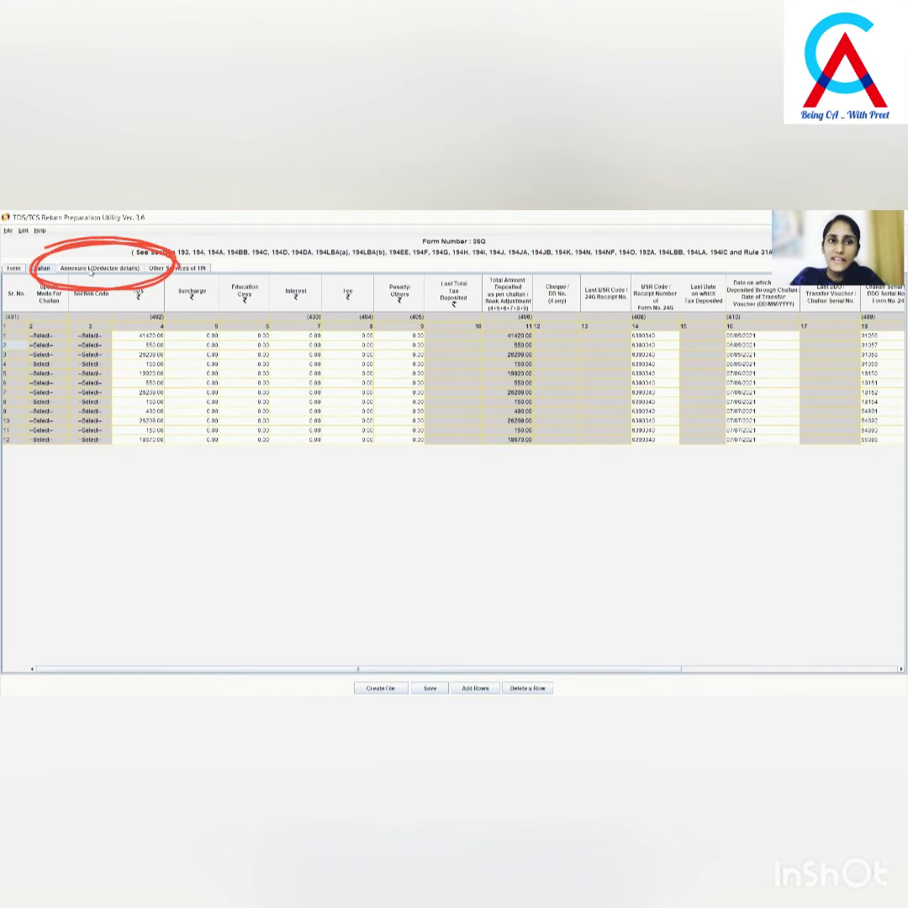
# - In the Annexure I deductee details, enter 4 deductee records for challan 1 and 2 for challan 2
pyautogui.click(91, 270)
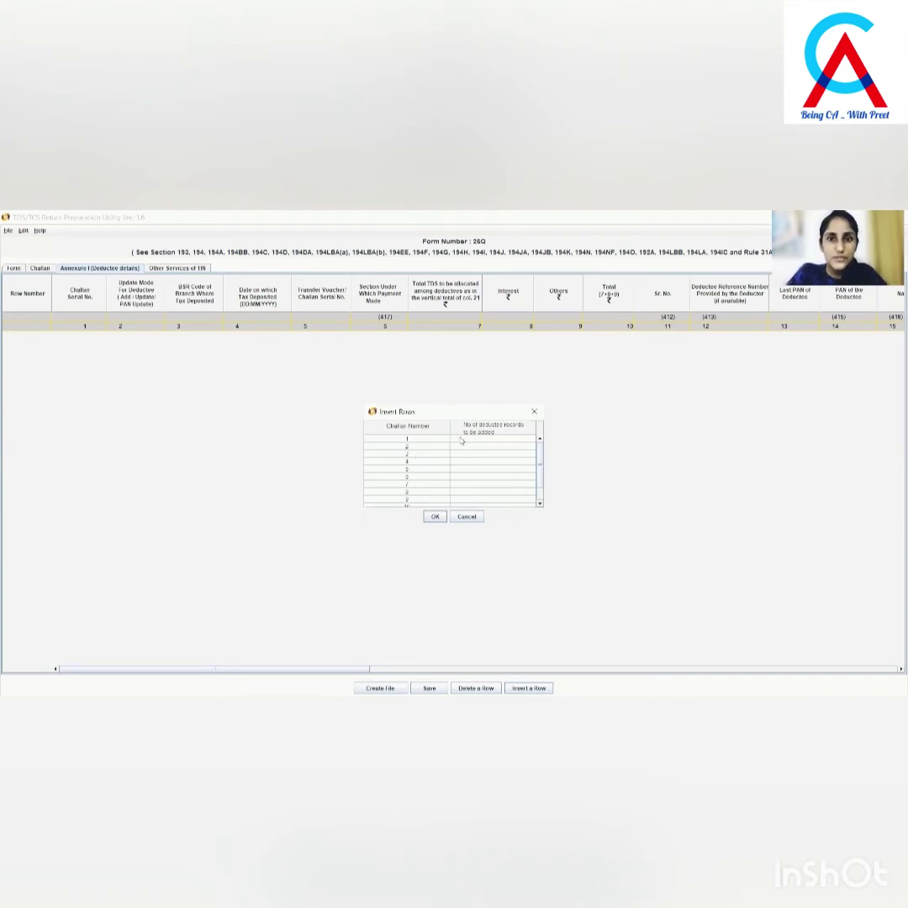
pyautogui.click(460, 442)
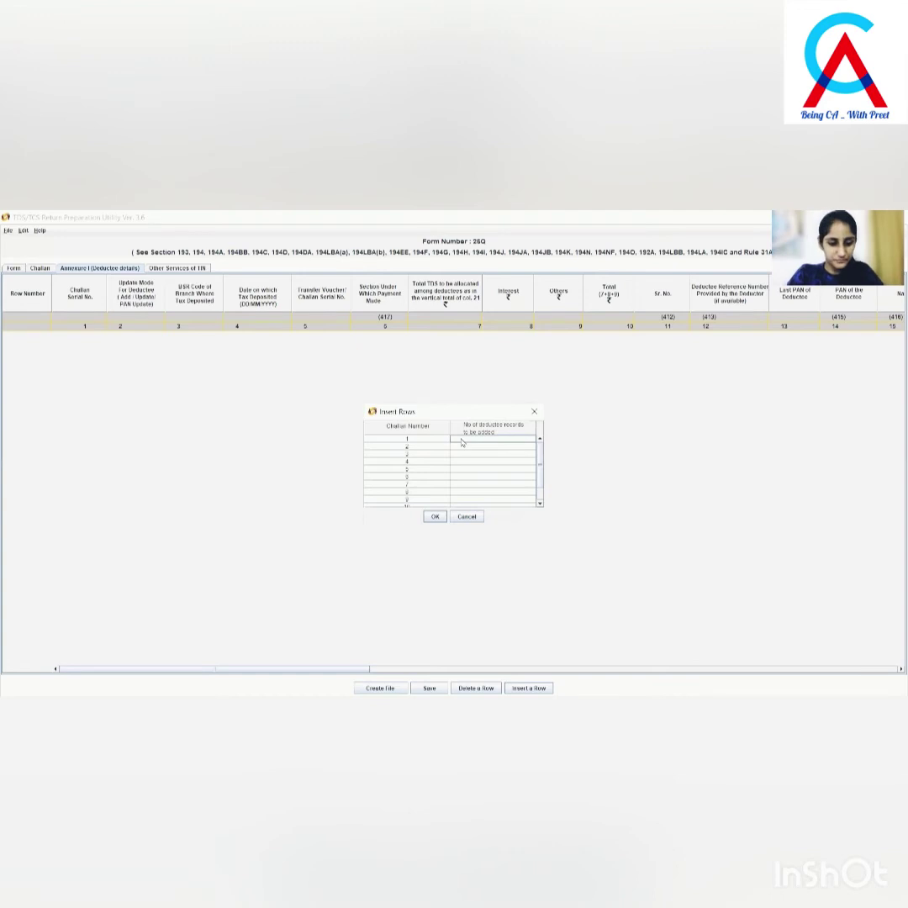
pyautogui.write('4')
pyautogui.press('Return')
pyautogui.write('2')
pyautogui.press('Return')
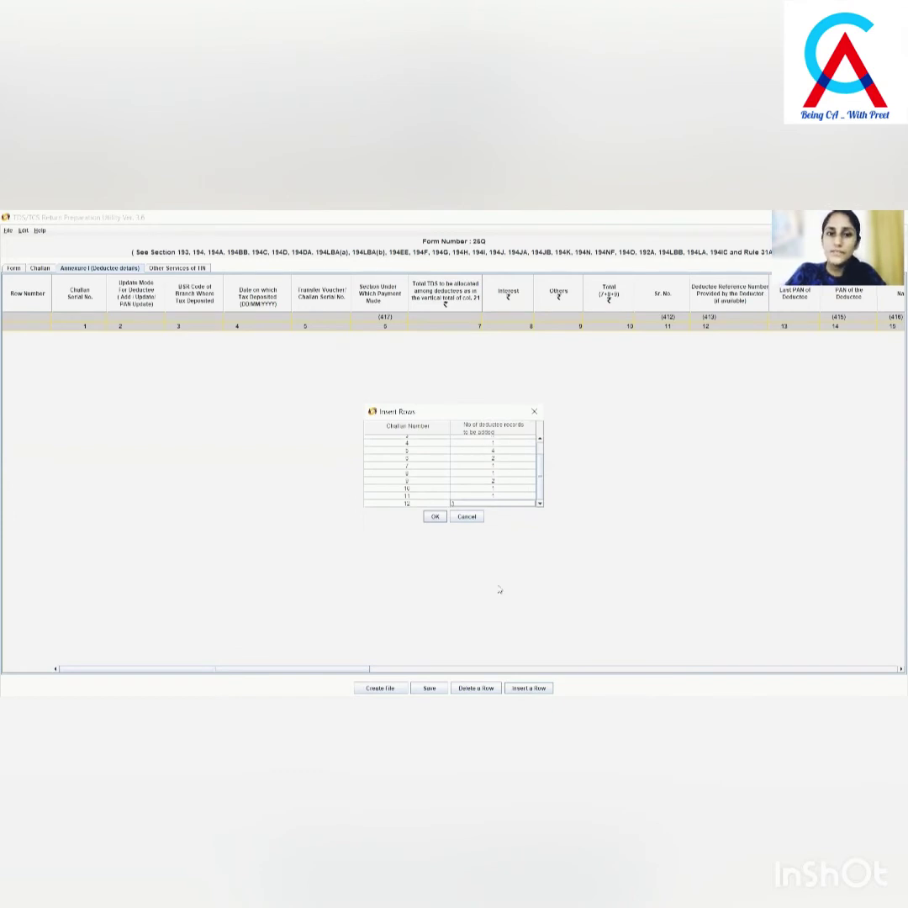
# - Confirm the 23 deductee rows, set row 1's payment section to 194C, and advance to its payment date
pyautogui.click(436, 518)
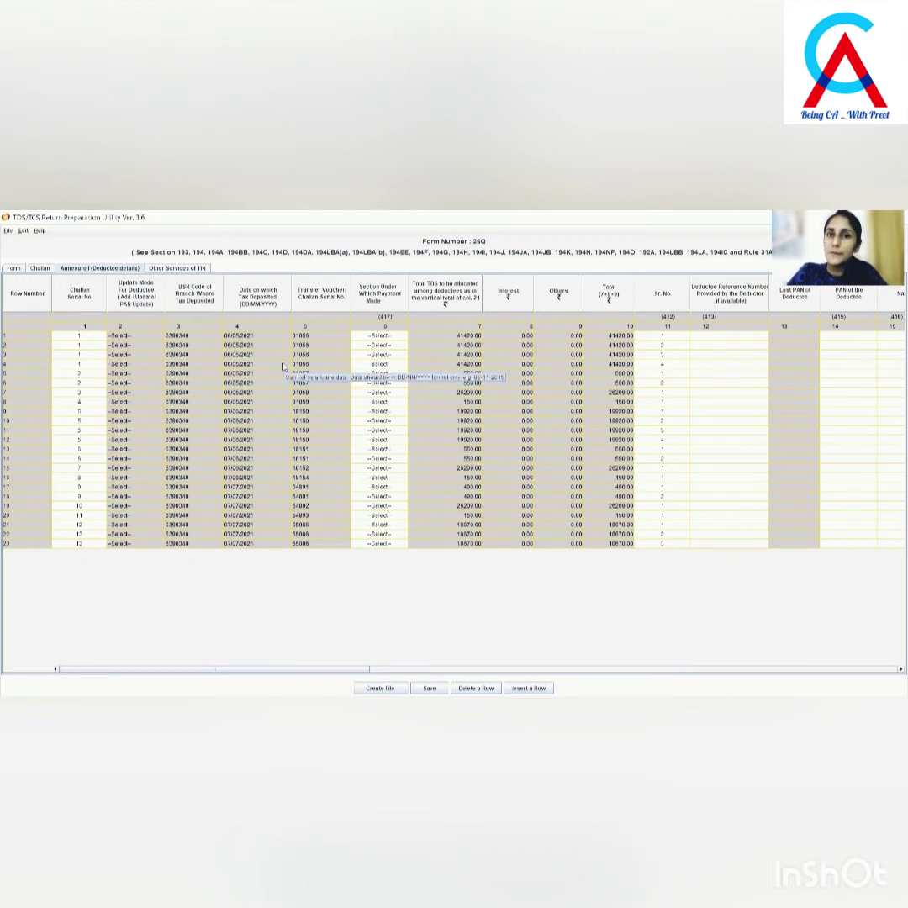
pyautogui.click(395, 336)
pyautogui.scroll(-2, 378, 374)
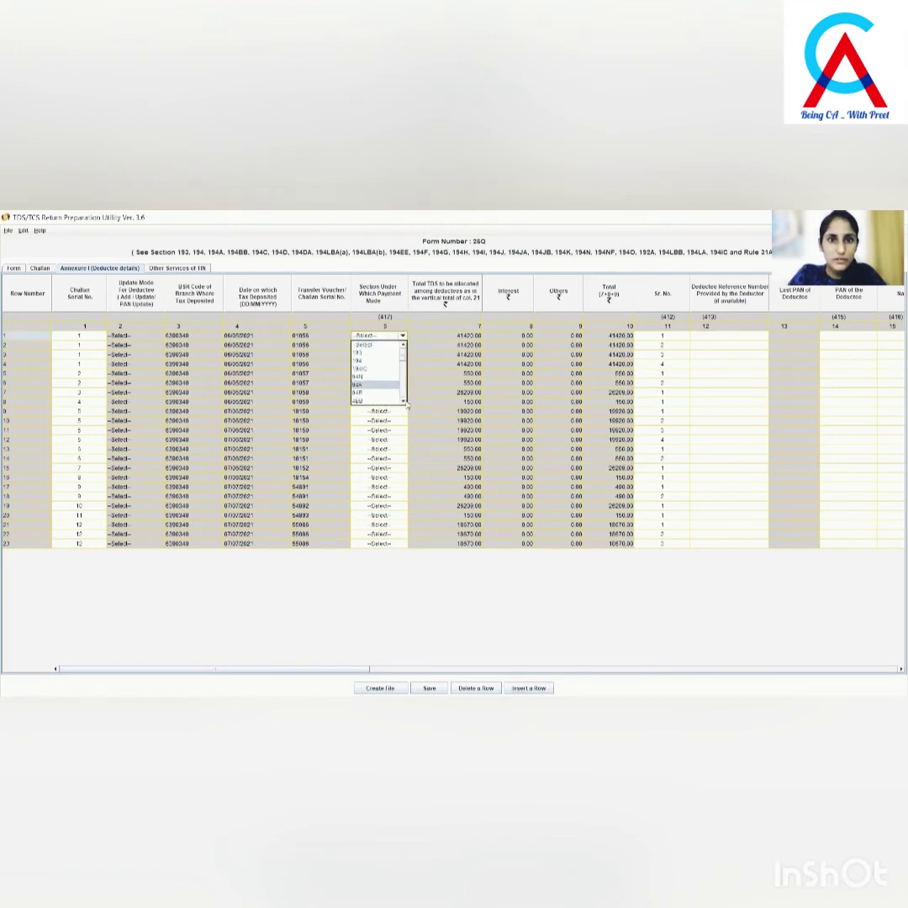
pyautogui.click(366, 387)
pyautogui.click(706, 336)
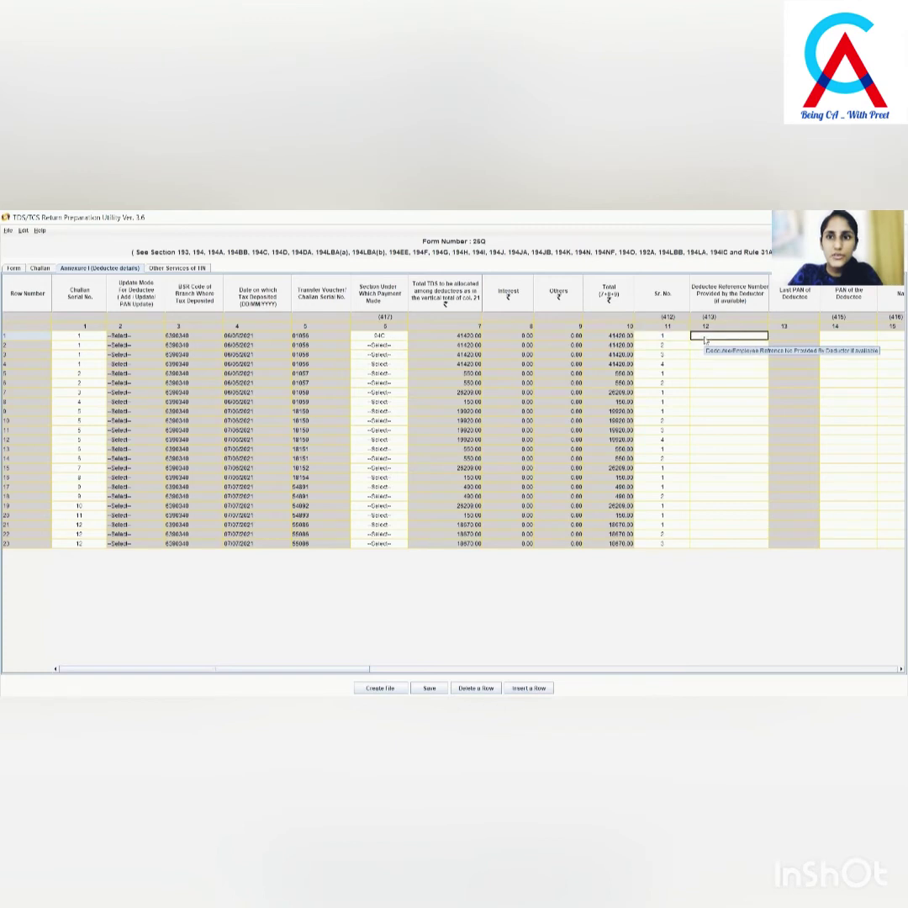
pyautogui.press('Tab')
pyautogui.press('Tab')
pyautogui.press('Tab')
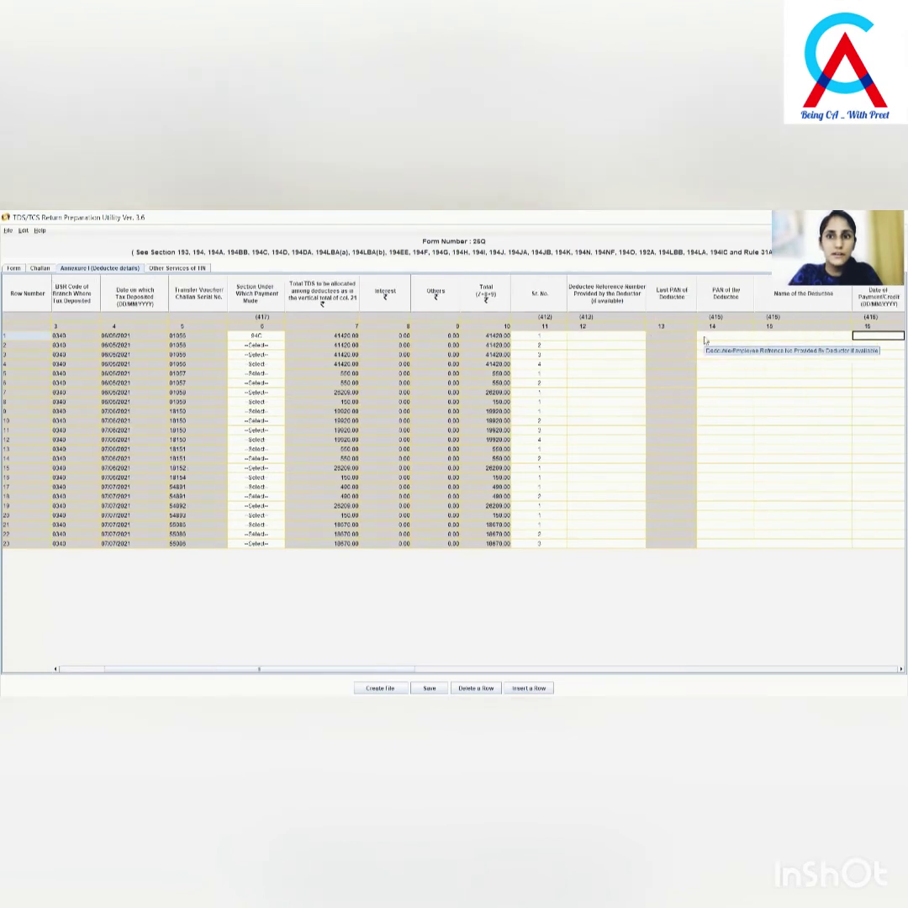
pyautogui.press('Tab')
pyautogui.press('Tab')
pyautogui.press('Tab')
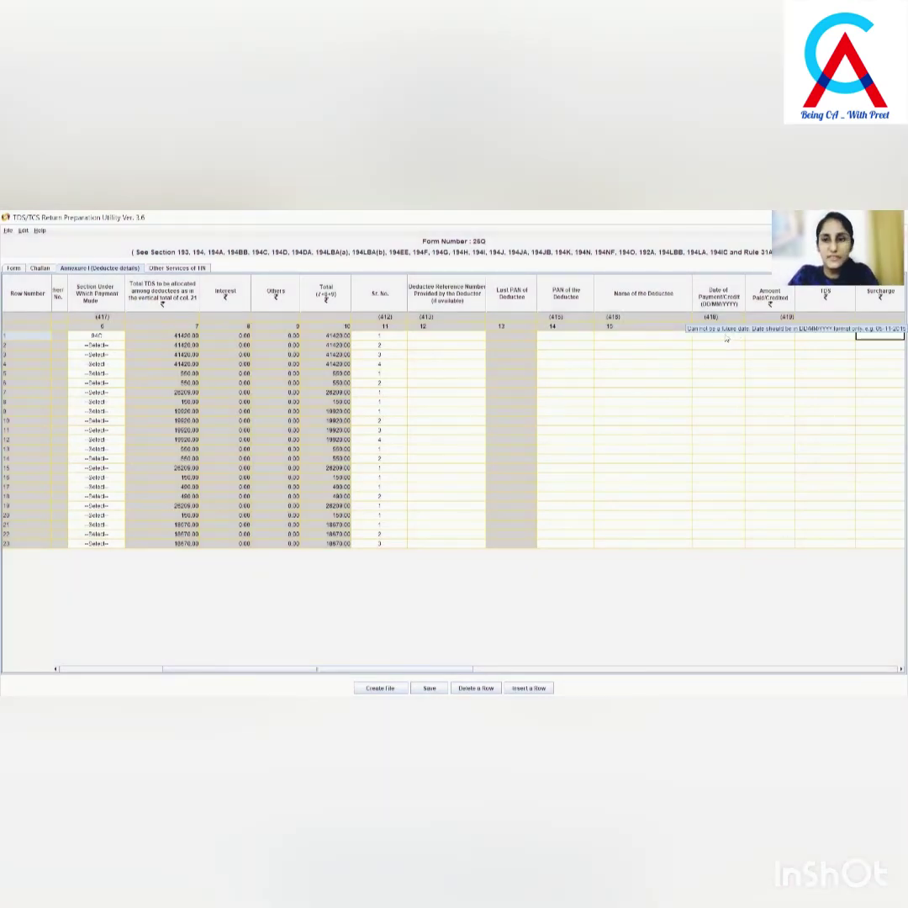
pyautogui.press('Tab')
pyautogui.press('Tab')
pyautogui.press('Tab')
pyautogui.press('Tab')
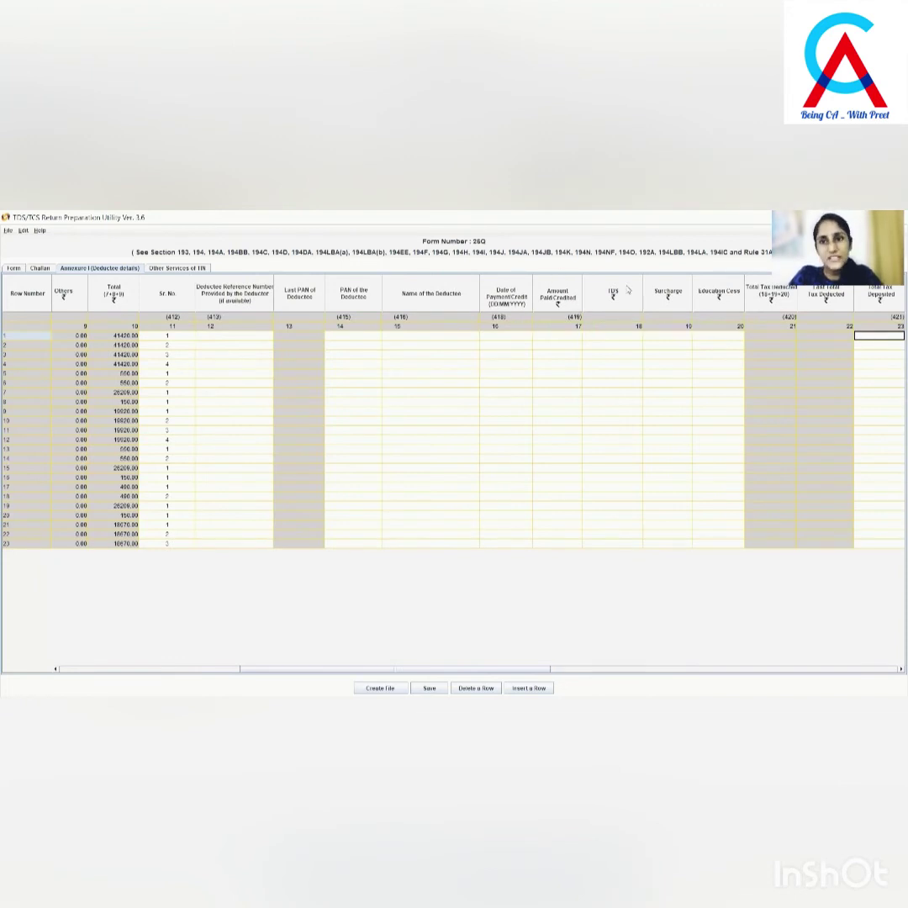
pyautogui.press('Tab')
pyautogui.press('Tab')
pyautogui.press('Tab')
pyautogui.press('Tab')
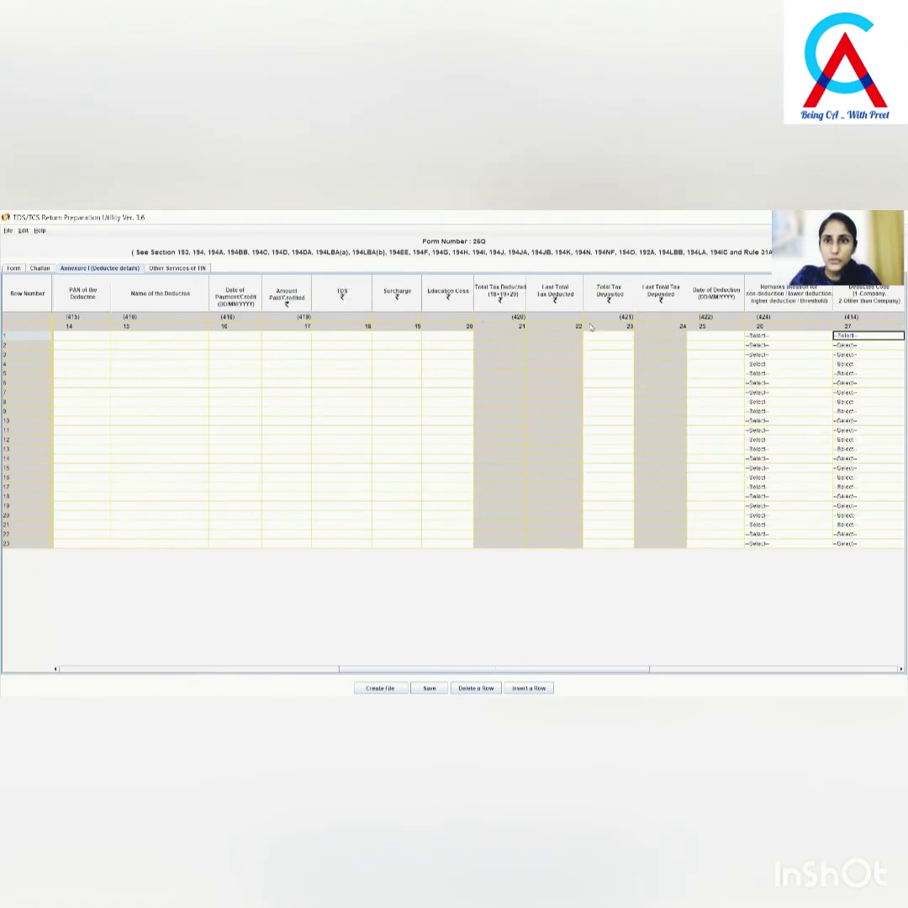
pyautogui.press('Tab')
pyautogui.press('Tab')
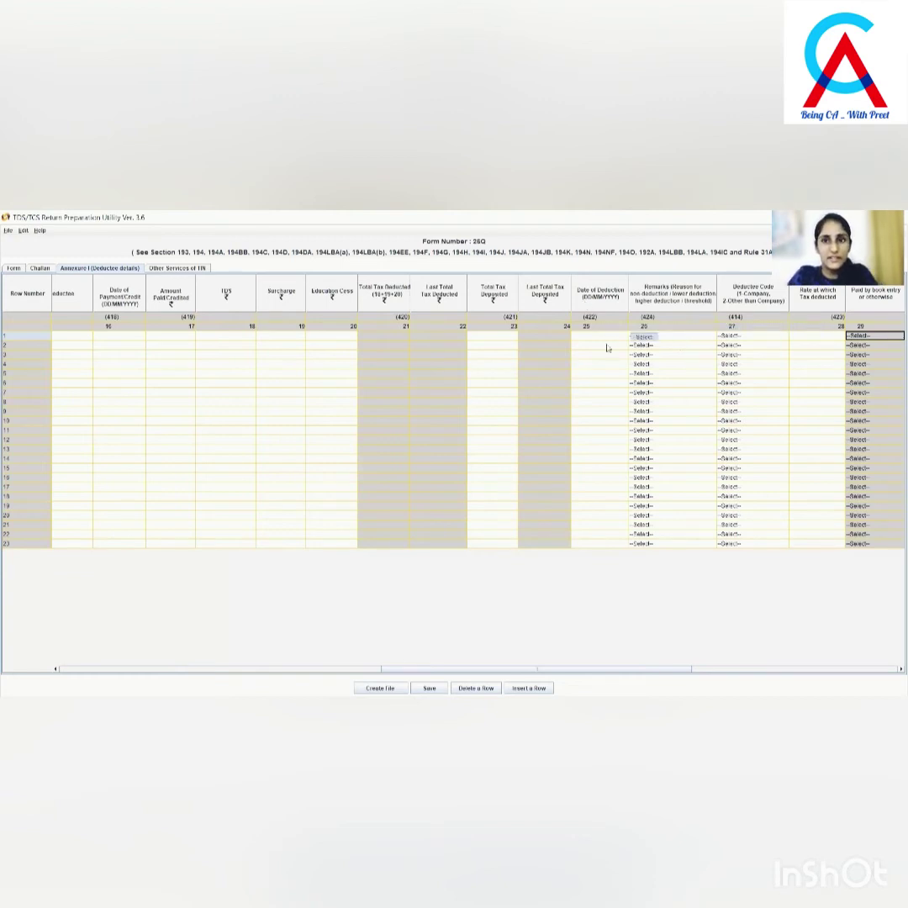
pyautogui.click(607, 339)
pyautogui.press('Tab')
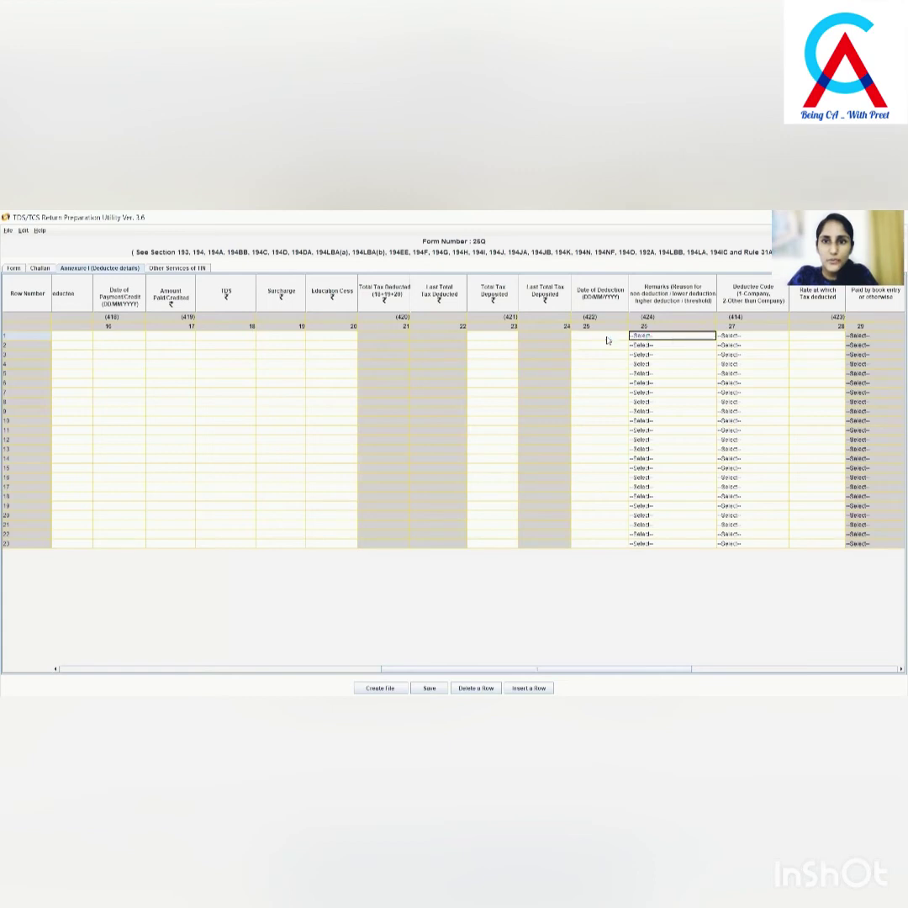
pyautogui.press('Tab')
pyautogui.press('Tab')
pyautogui.press('Tab')
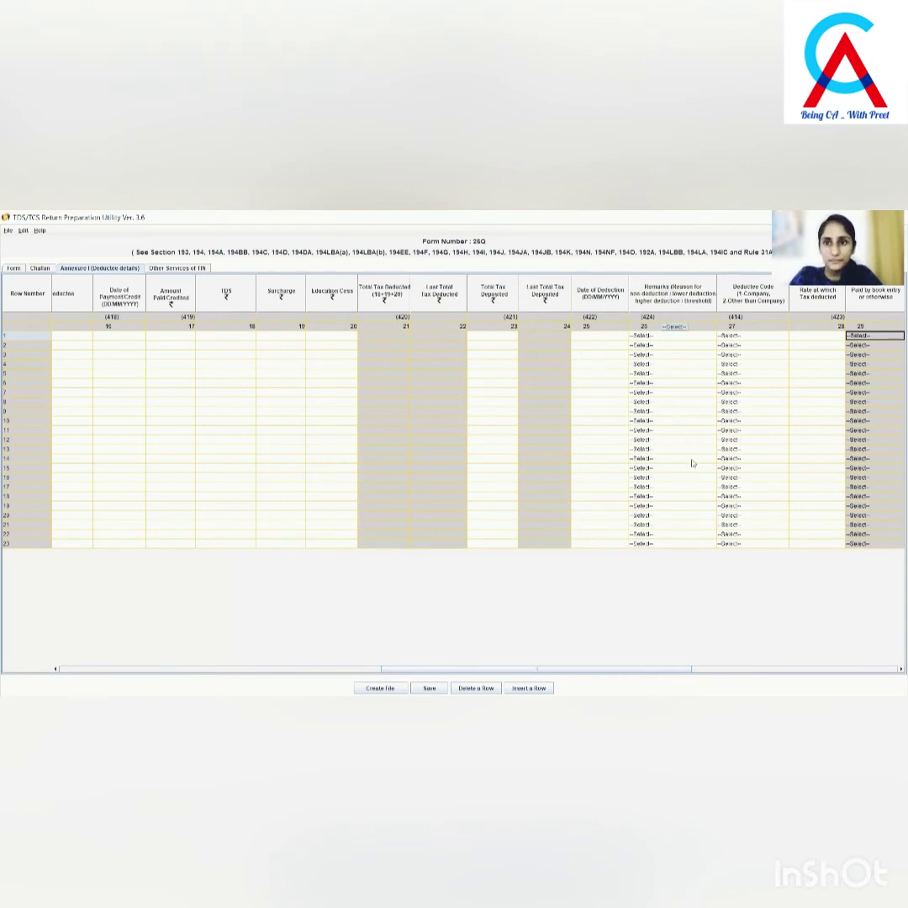
pyautogui.press('Tab')
pyautogui.press('Tab')
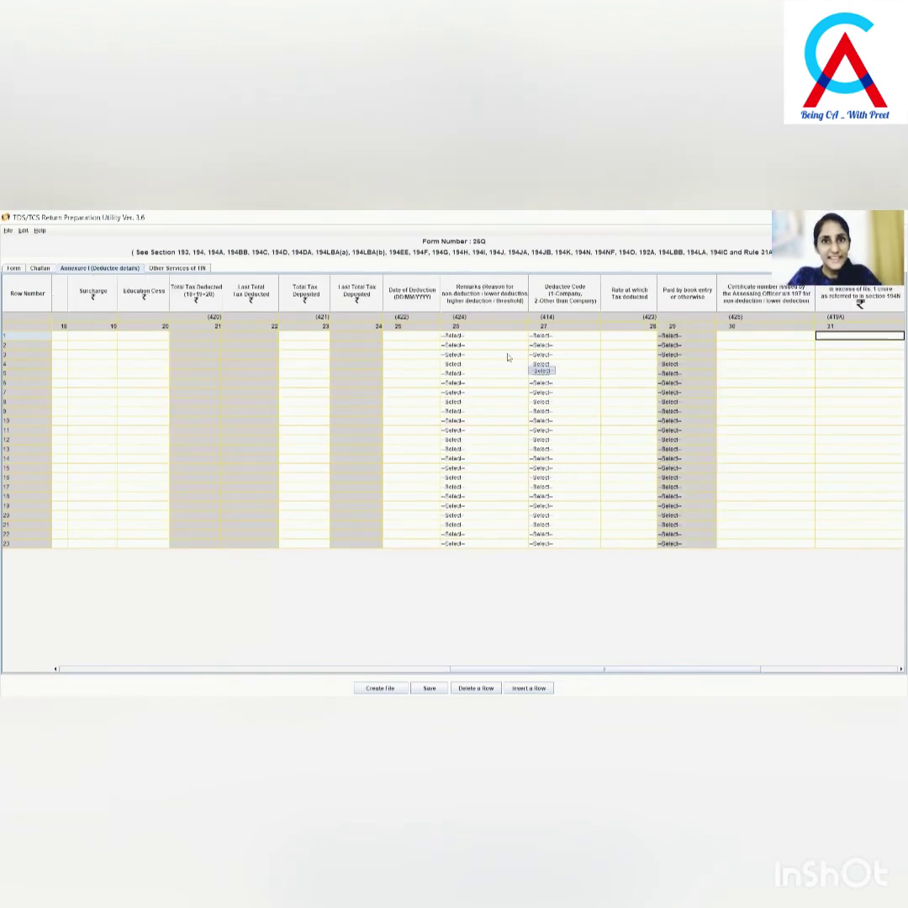
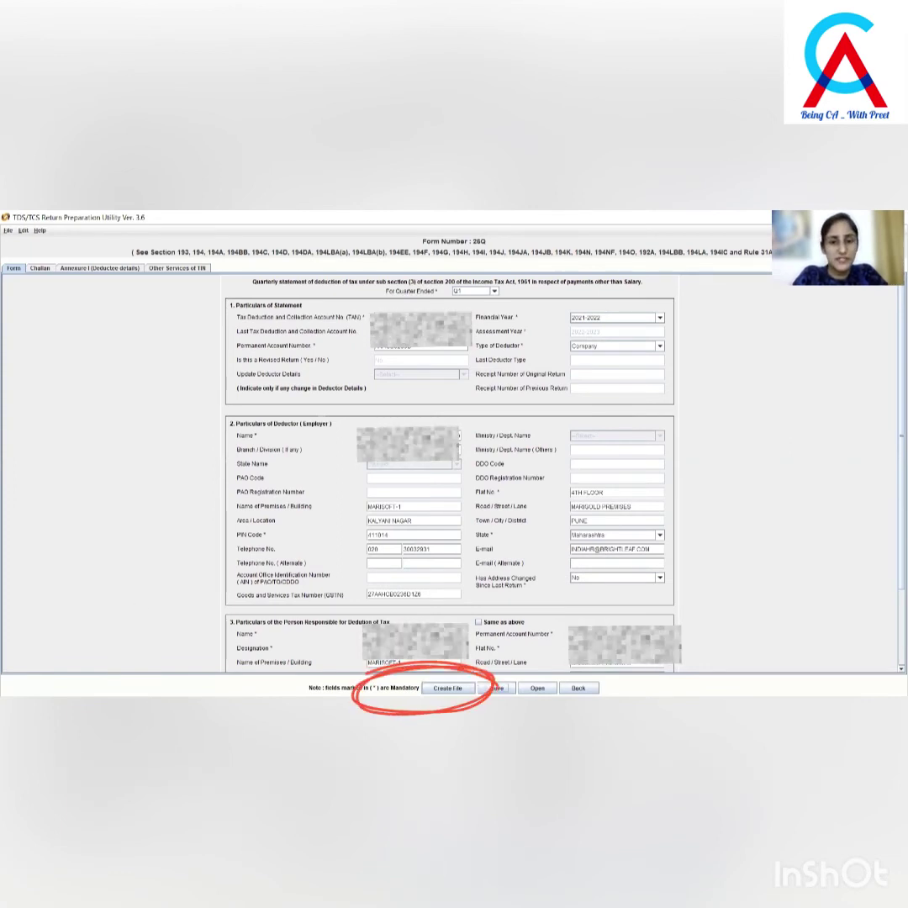
# - Load the downloaded .csi challan file as the Challan Input File for FVU creation
pyautogui.click(447, 687)
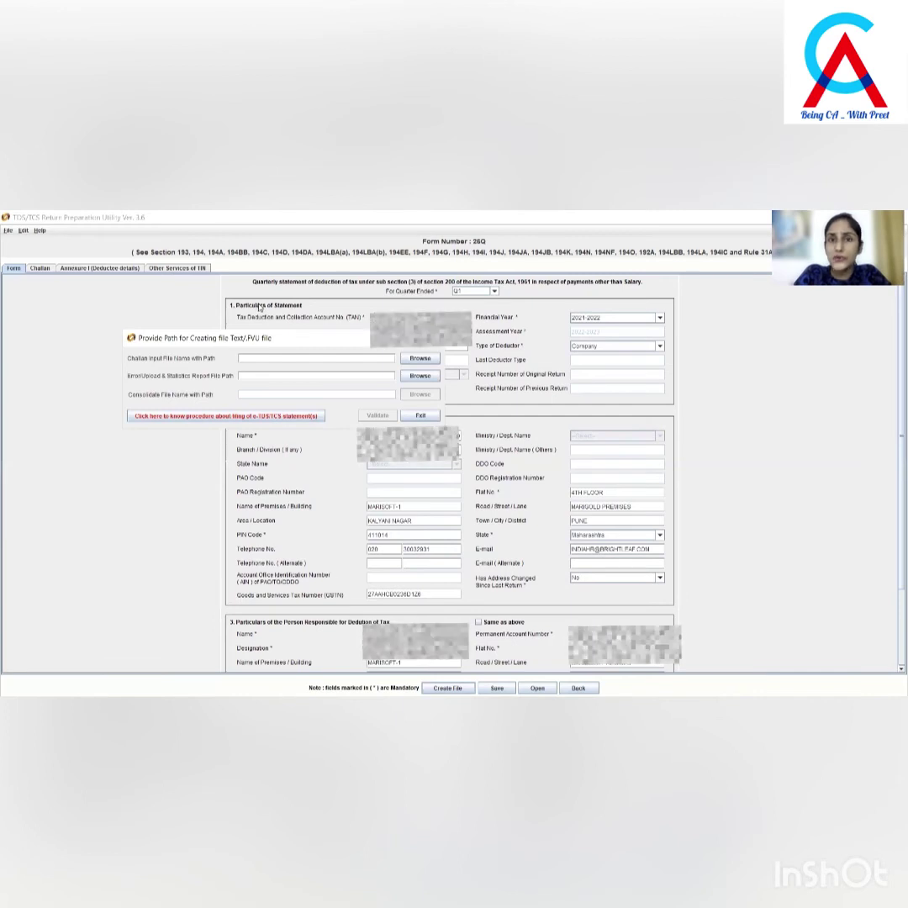
pyautogui.click(420, 359)
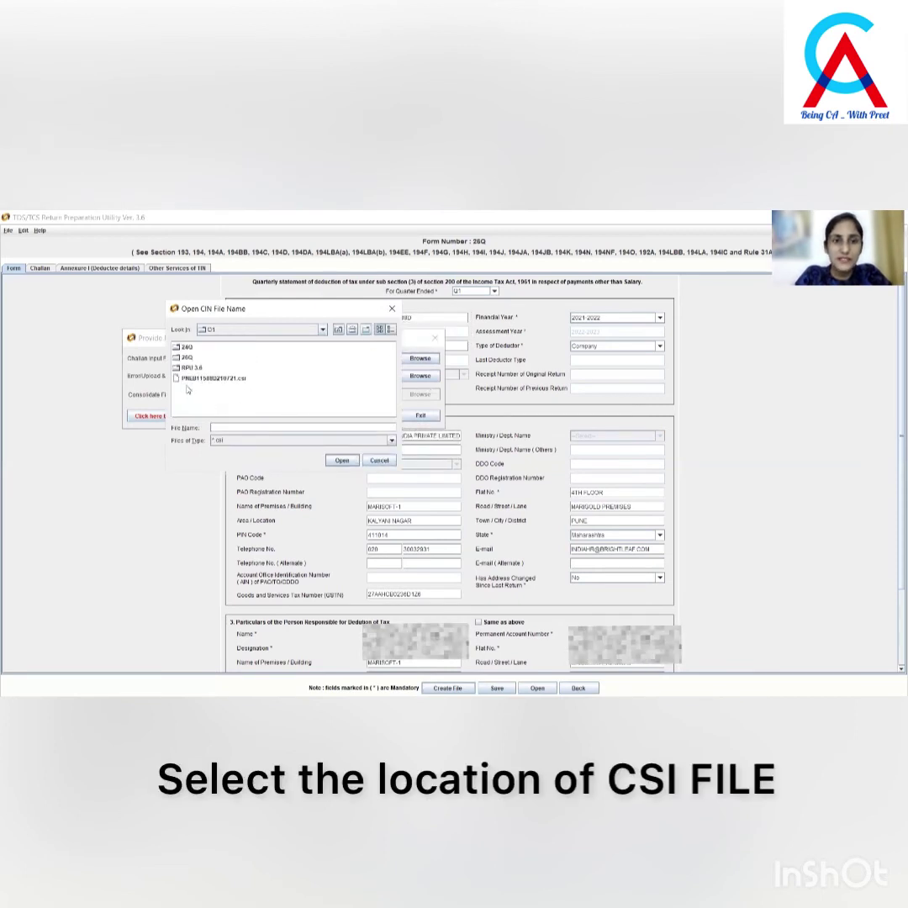
pyautogui.click(211, 378)
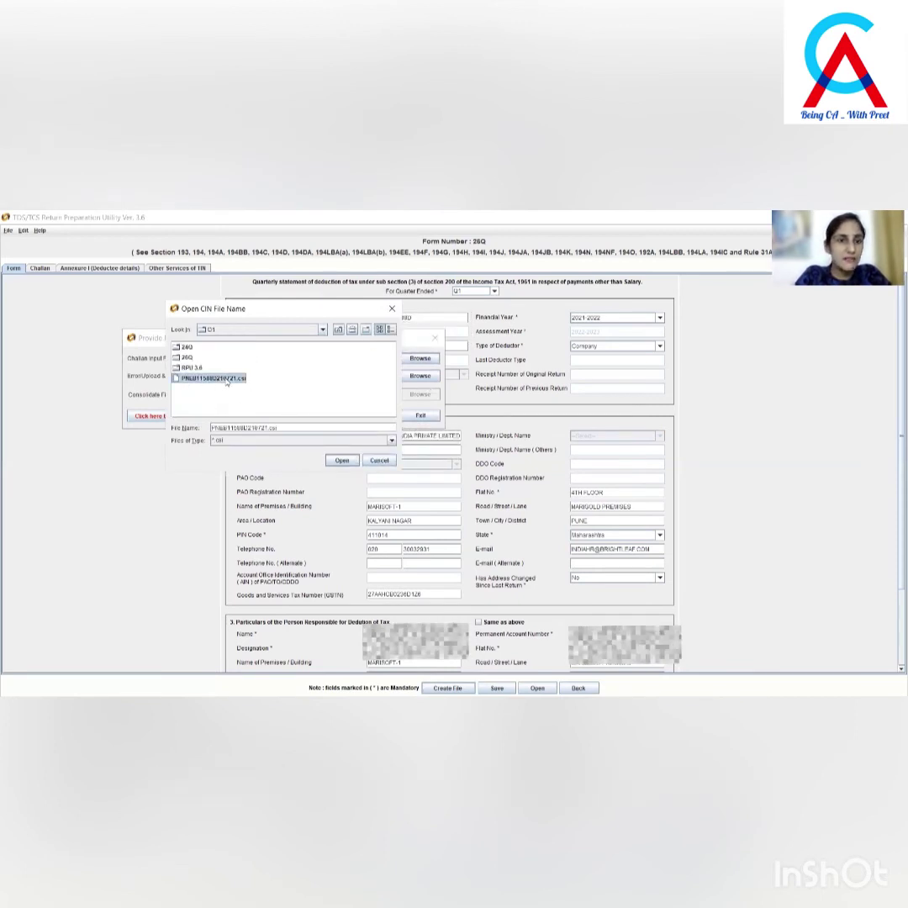
pyautogui.click(341, 460)
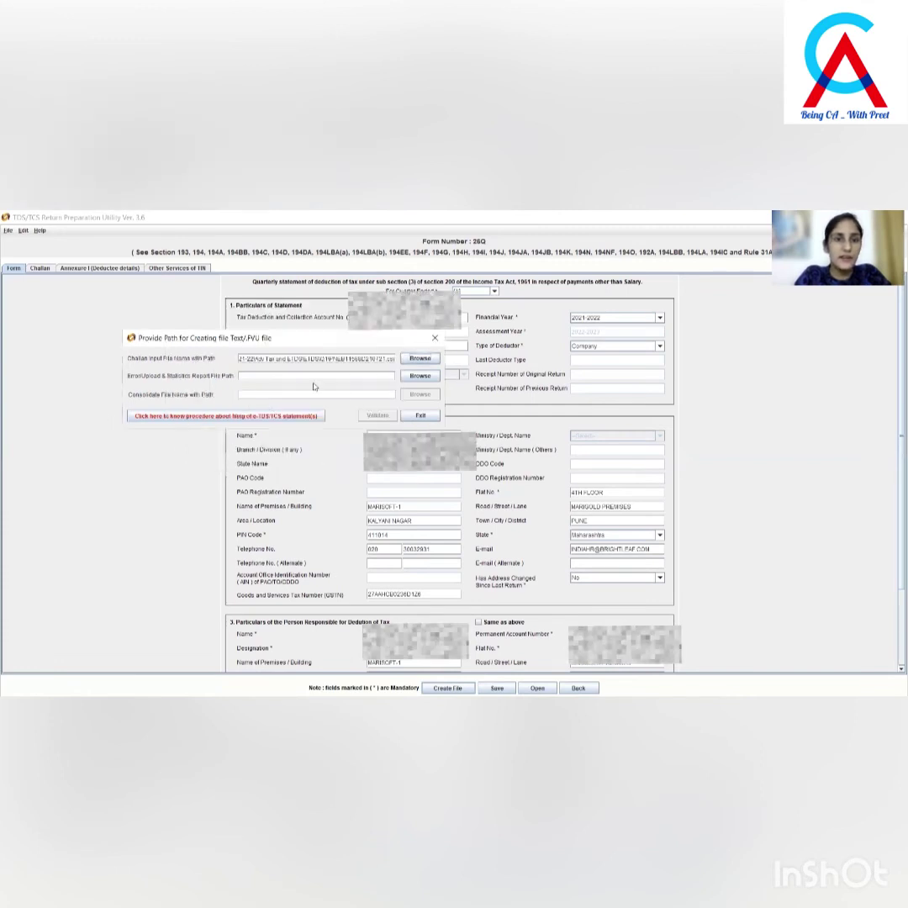
# - Save reports as 26QRQ1 in Documents, validate the 26Q return, and acknowledge both messages
pyautogui.click(426, 376)
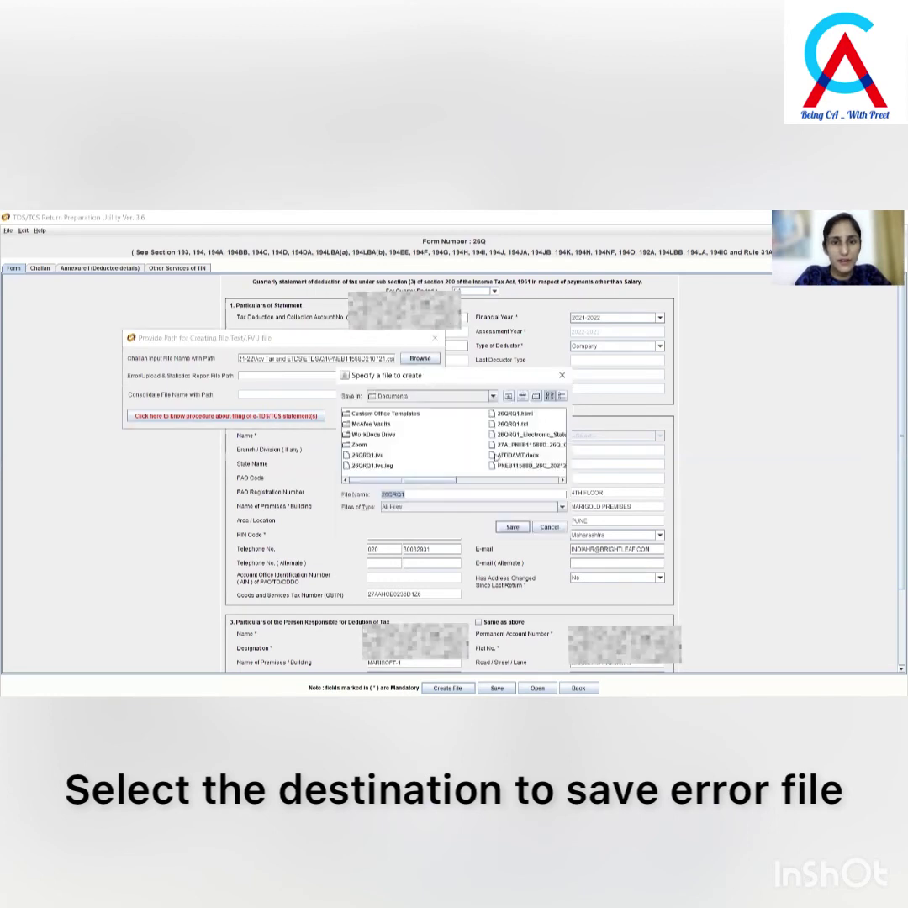
pyautogui.click(514, 527)
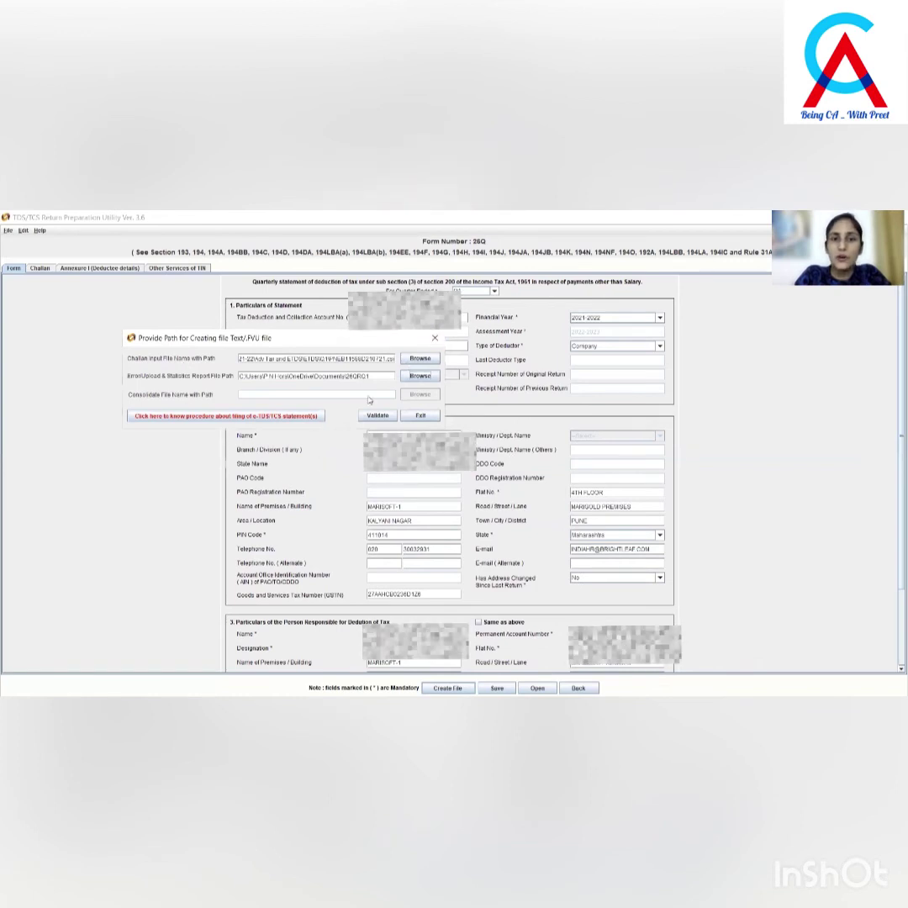
pyautogui.click(387, 416)
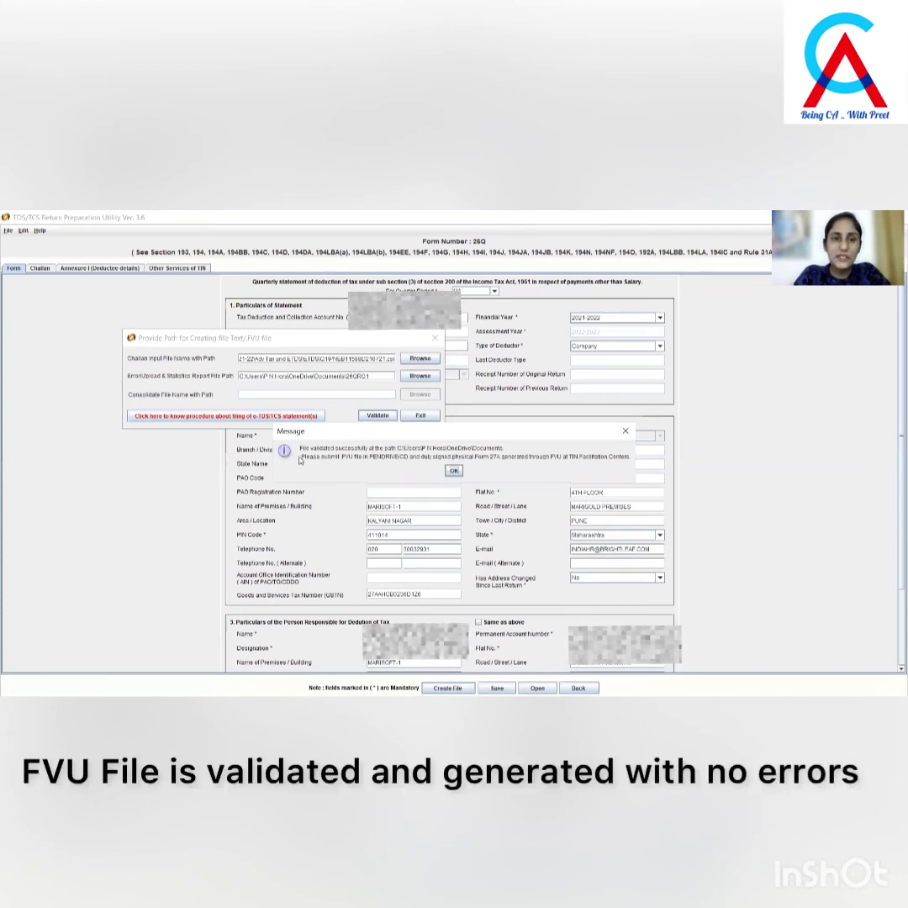
pyautogui.click(454, 470)
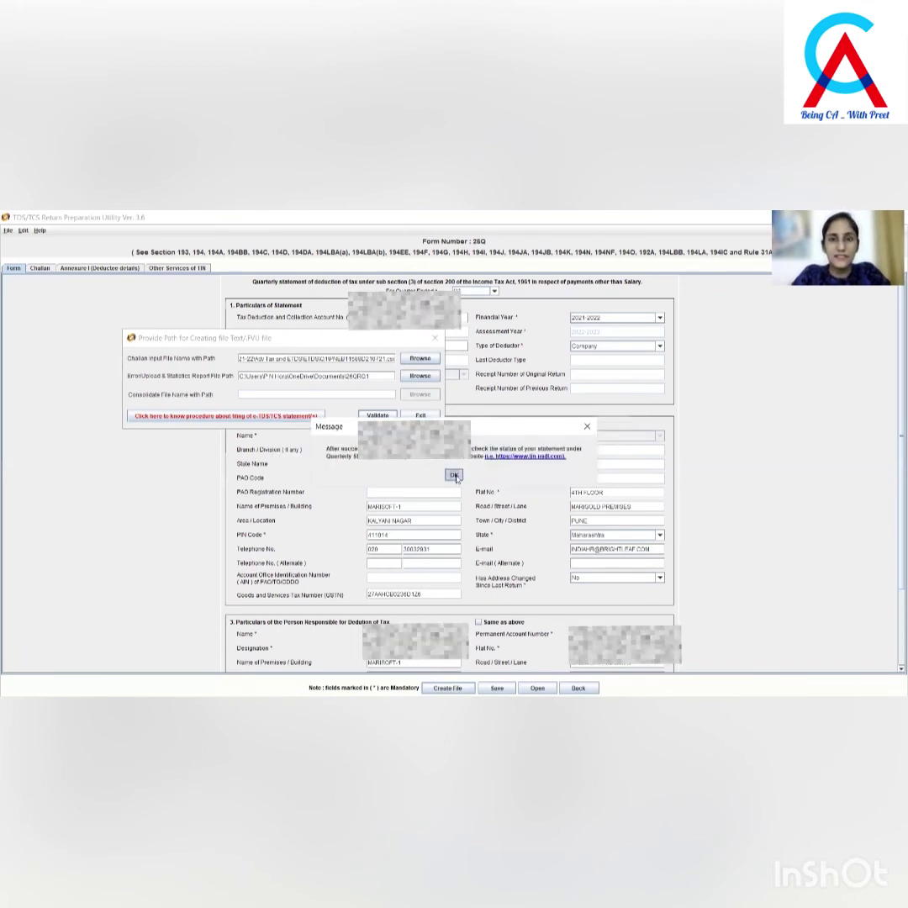
pyautogui.click(454, 476)
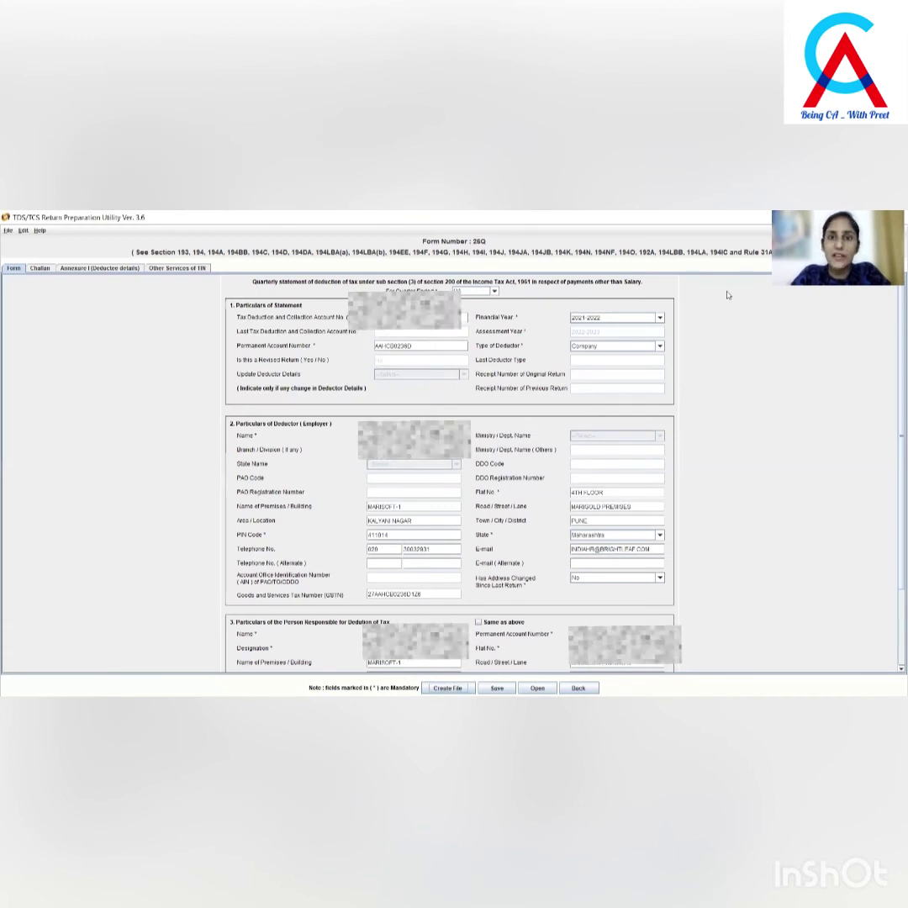